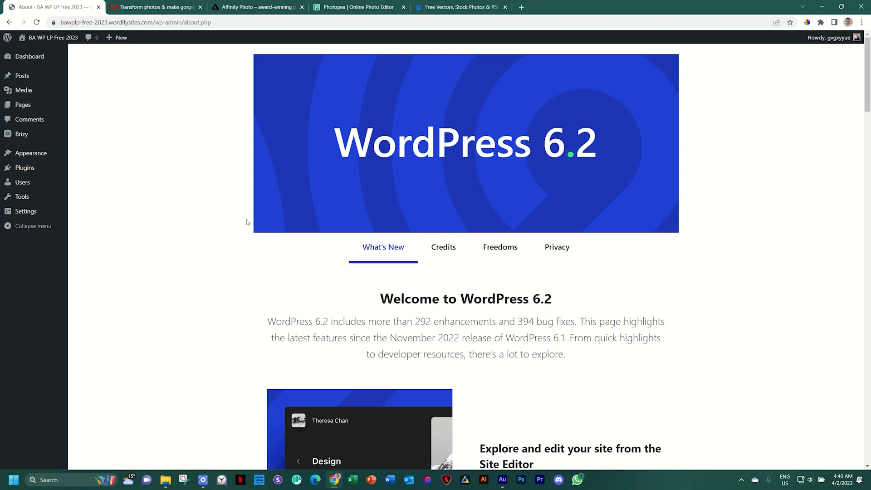
- Look over the open Freepik, Adobe Photoshop, Affinity Photo and Photopea websites in the browser
left_click(458, 8)
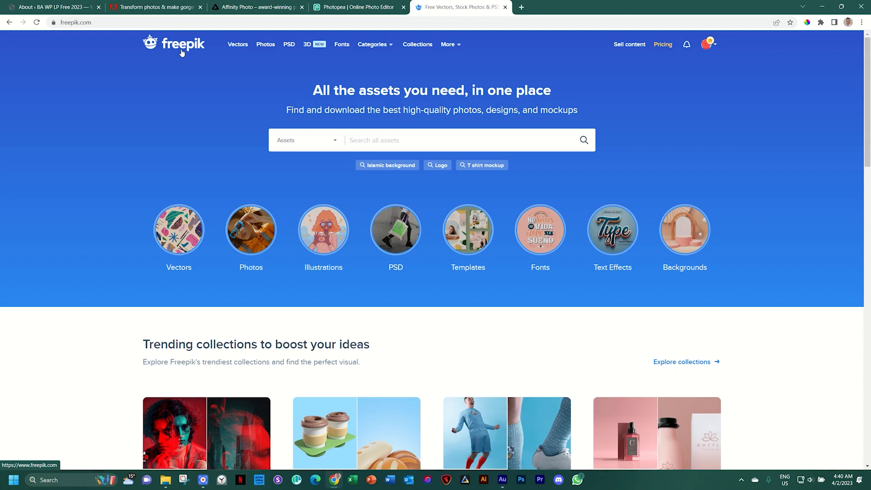
left_click(147, 4)
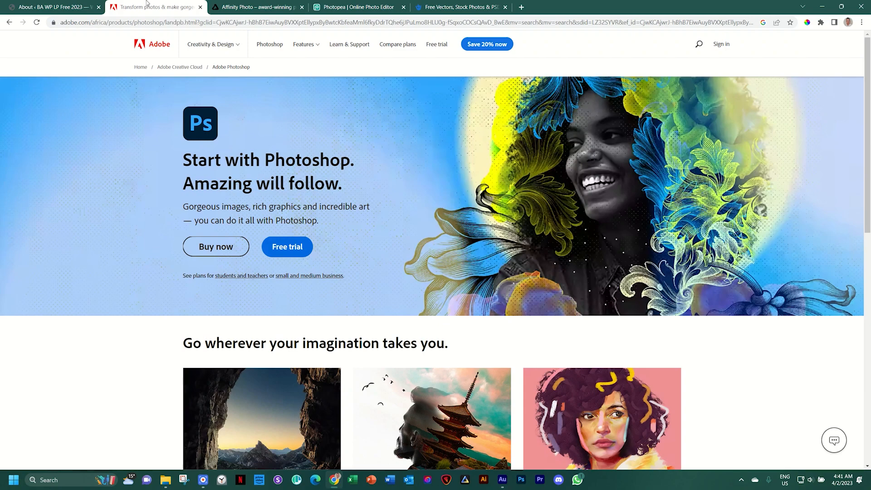
left_click(251, 6)
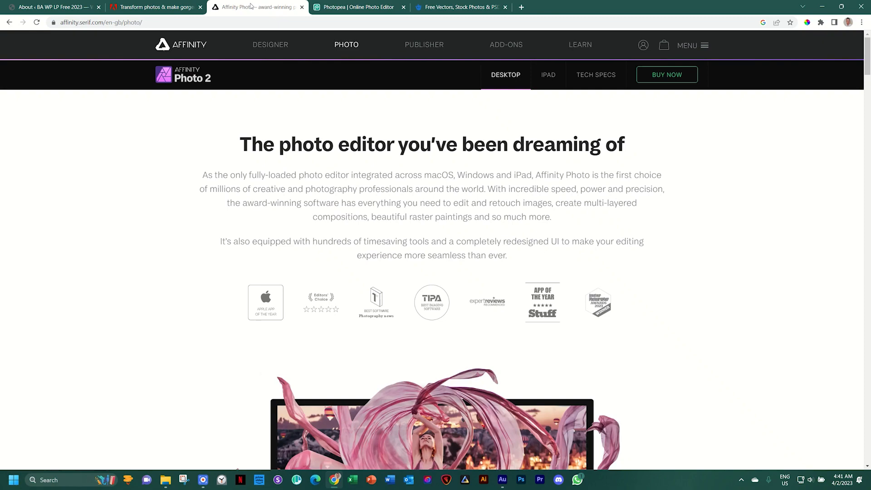
left_click(366, 6)
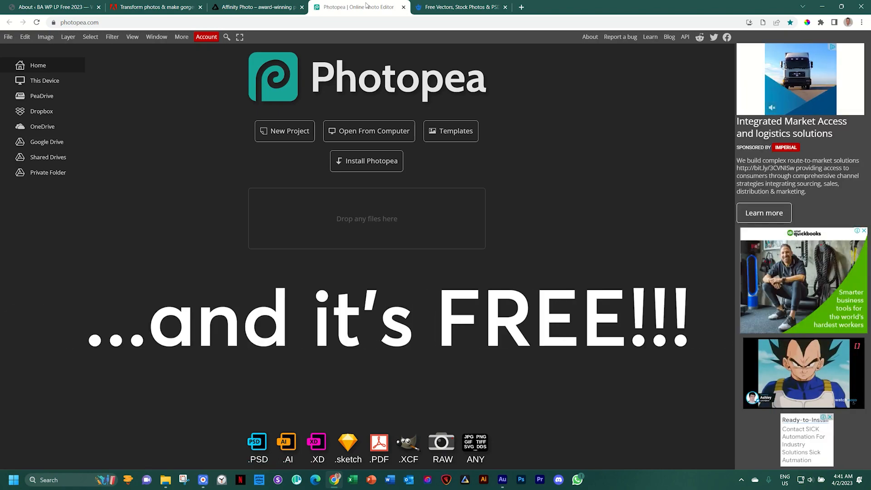
- Switch to Freepik, open the PSD category and filter the assets to the Free license
left_click(457, 7)
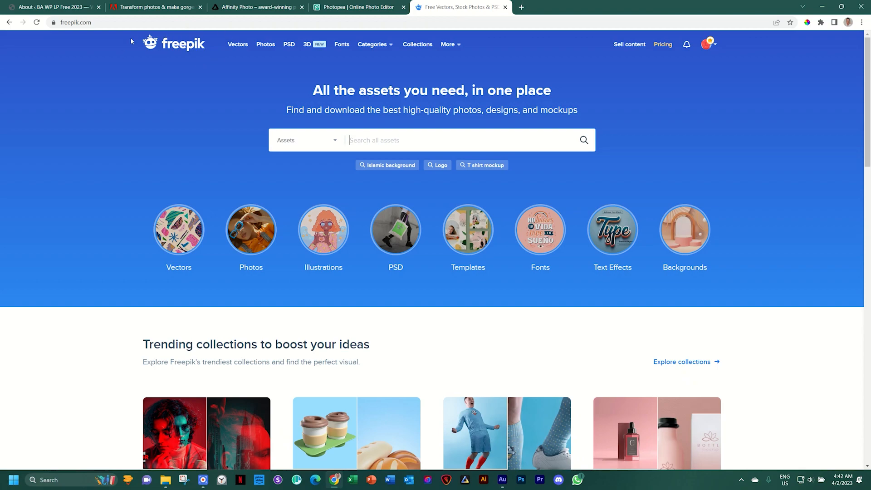
left_click(399, 252)
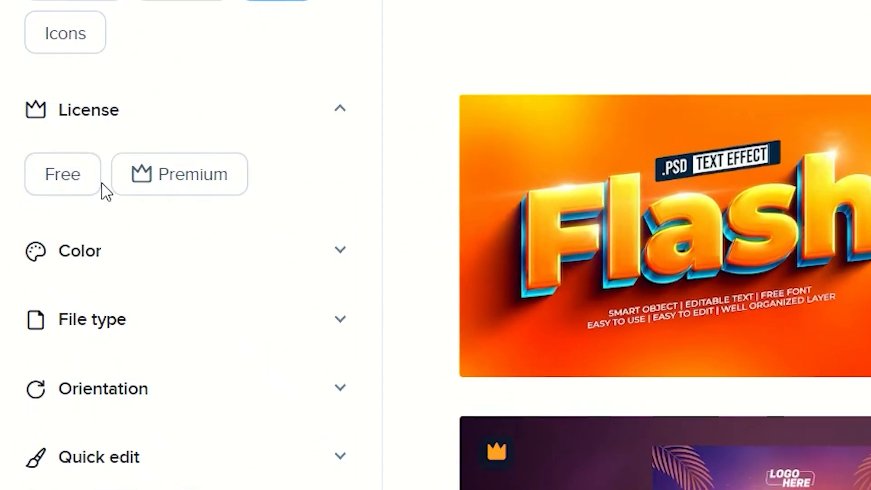
left_click(84, 185)
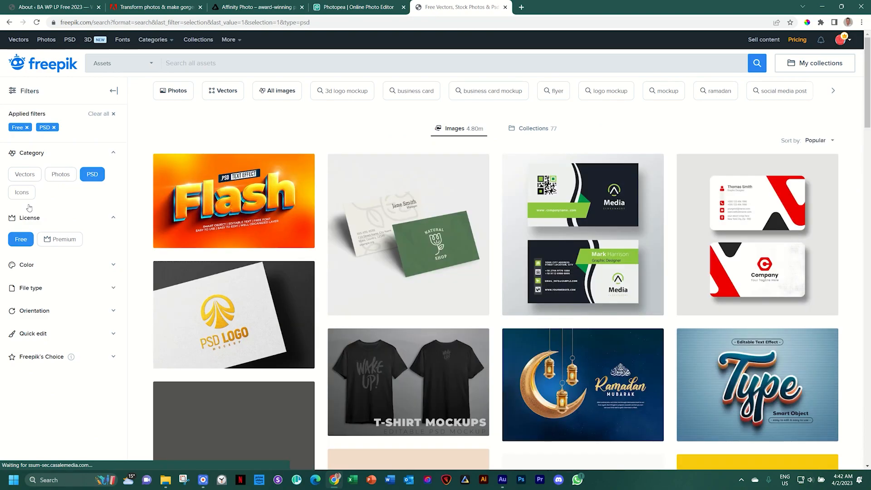
- Browse the free PSD templates on the first and second pages of results
scroll(218, 221, "down", 5)
scroll(219, 220, "down", 15)
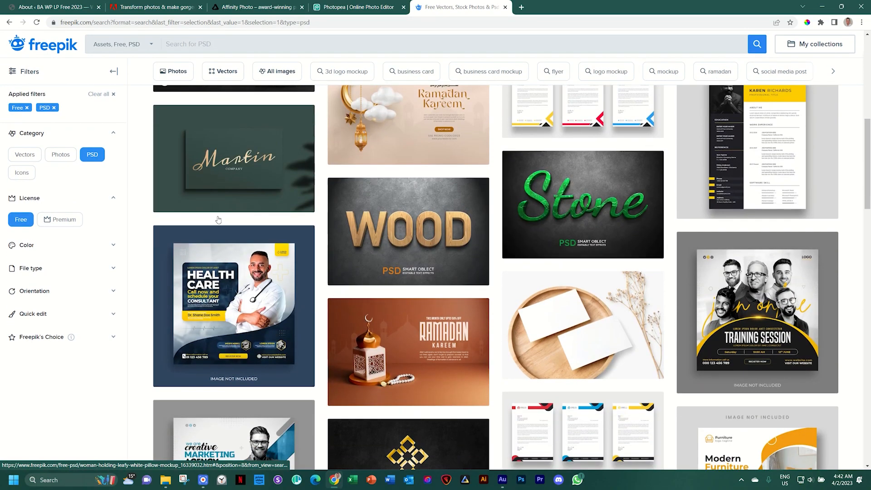
scroll(218, 220, "down", 15)
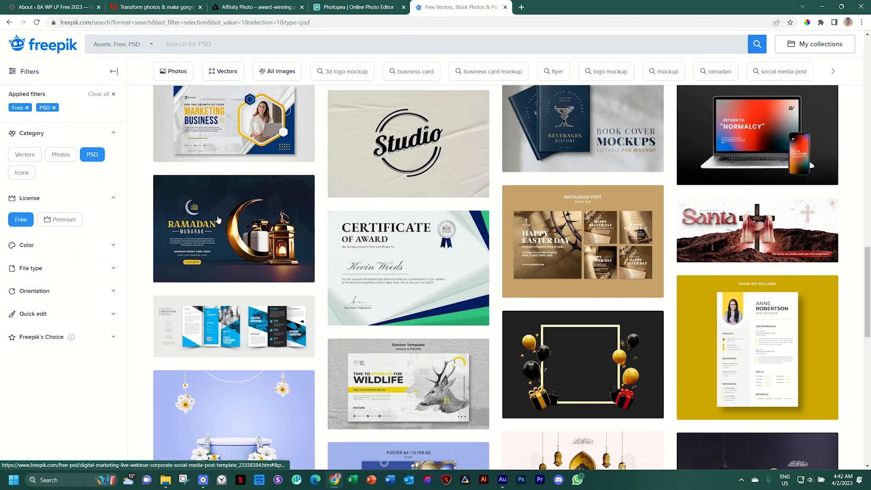
scroll(219, 220, "down", 2)
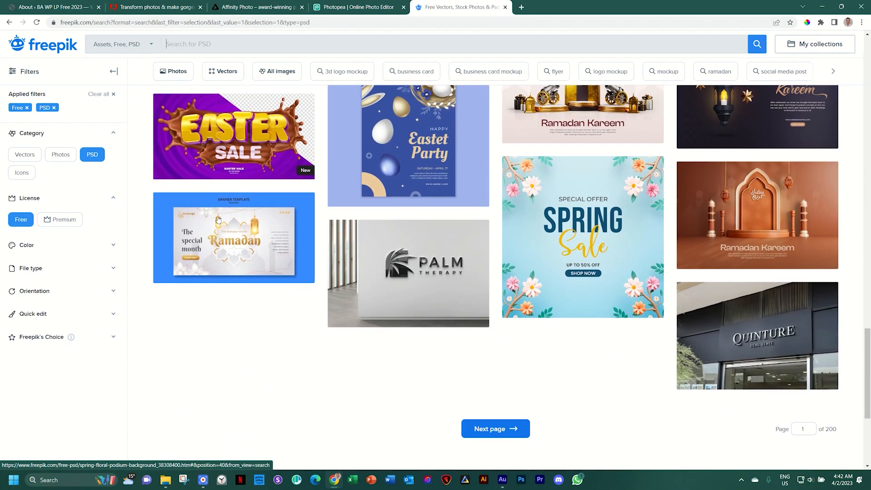
left_click(511, 434)
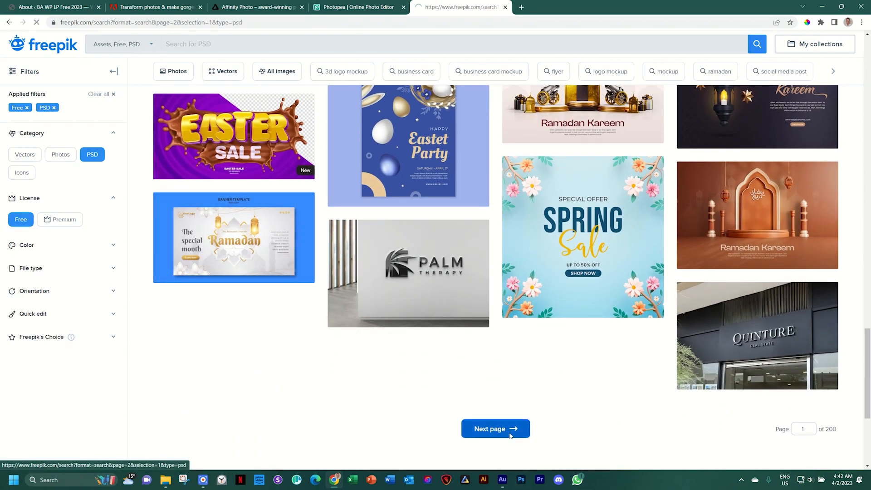
scroll(496, 423, "down", 15)
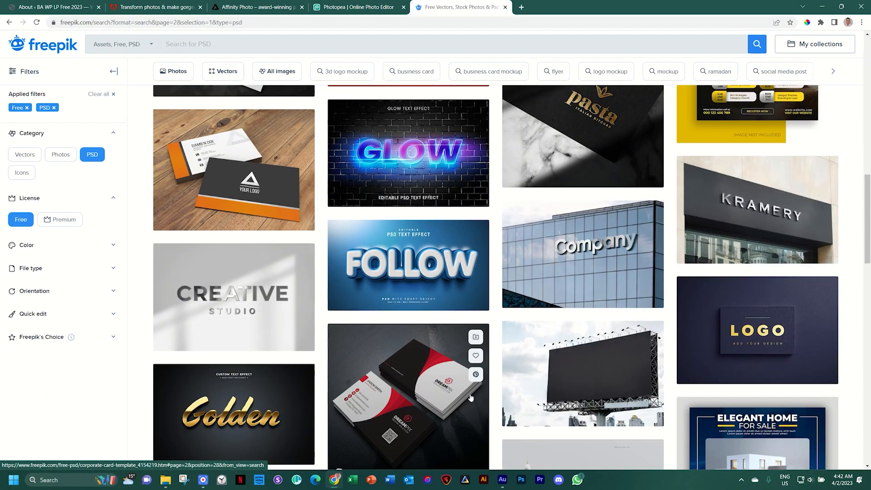
scroll(470, 398, "down", 15)
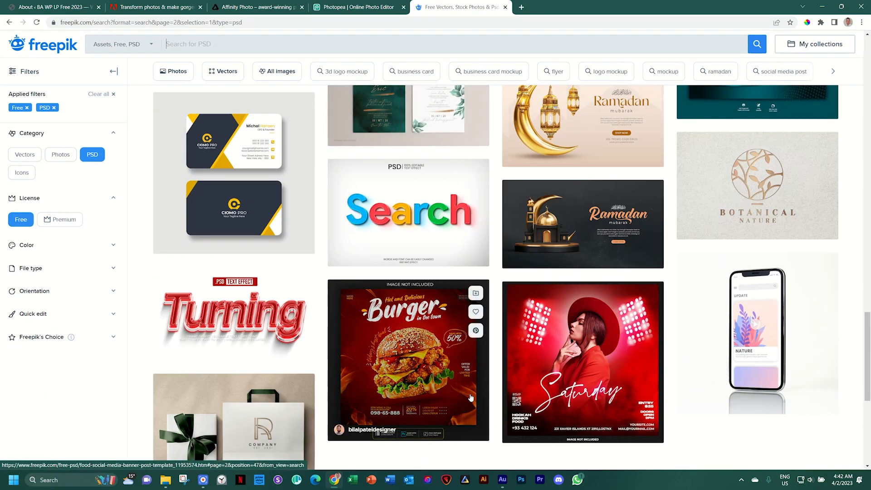
scroll(470, 398, "up", 20)
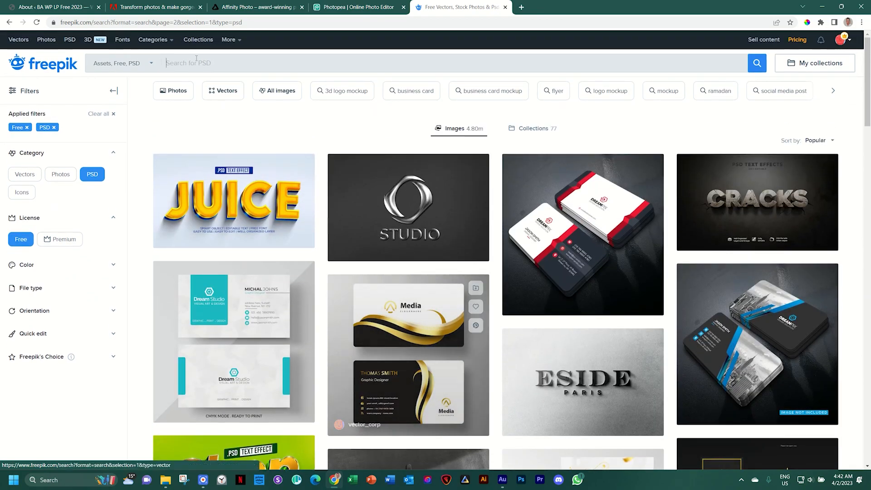
- Search the free PSD assets for "instagram stories"
left_click(198, 65)
type("instagram")
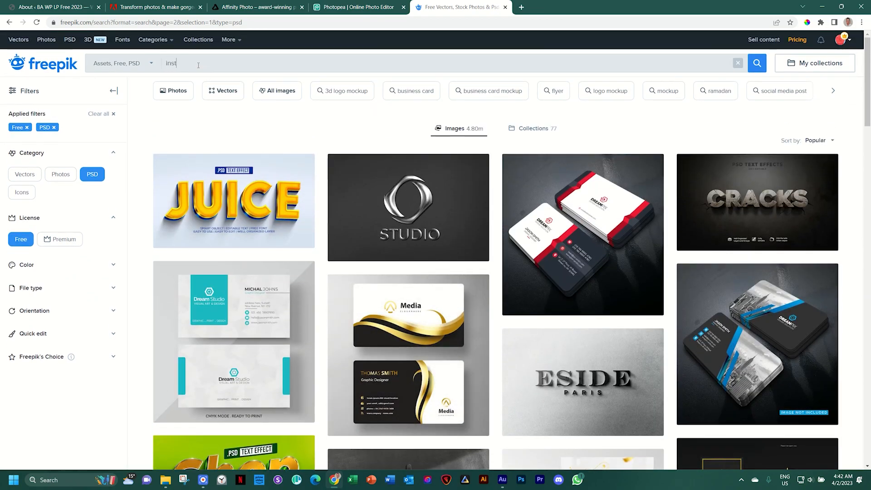
type(" stories")
key("Return")
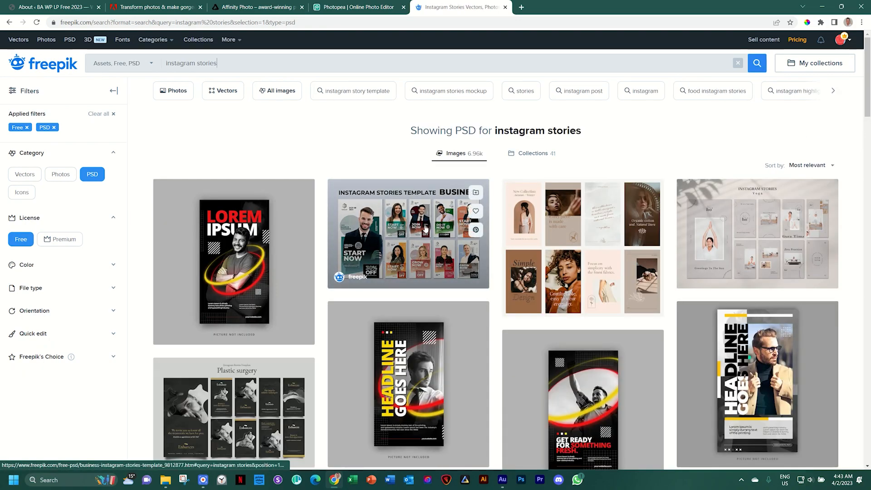
- Find the Influencer Instagram Stories Post Template among the results and download it
scroll(472, 227, "down", 3)
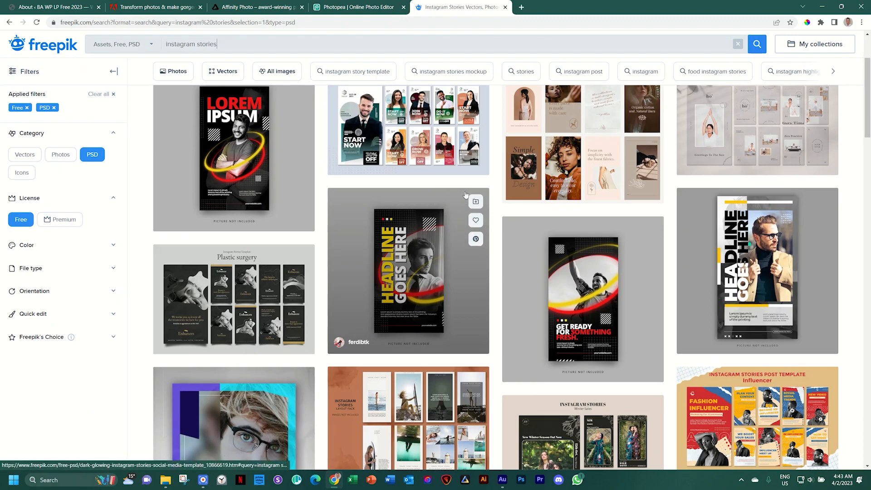
scroll(465, 194, "down", 5)
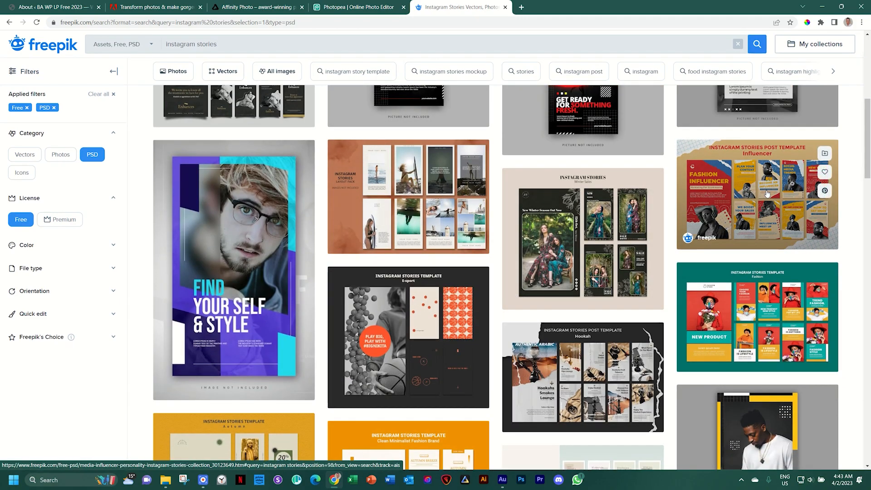
left_click(767, 193)
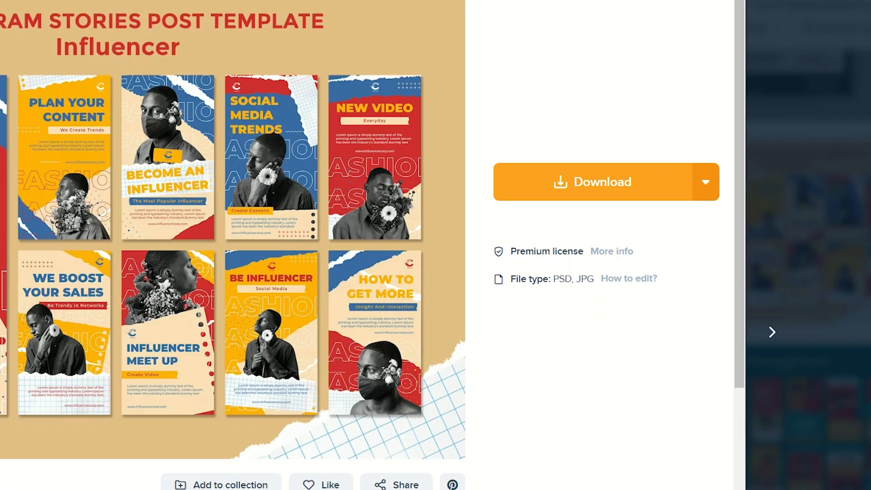
left_click(631, 180)
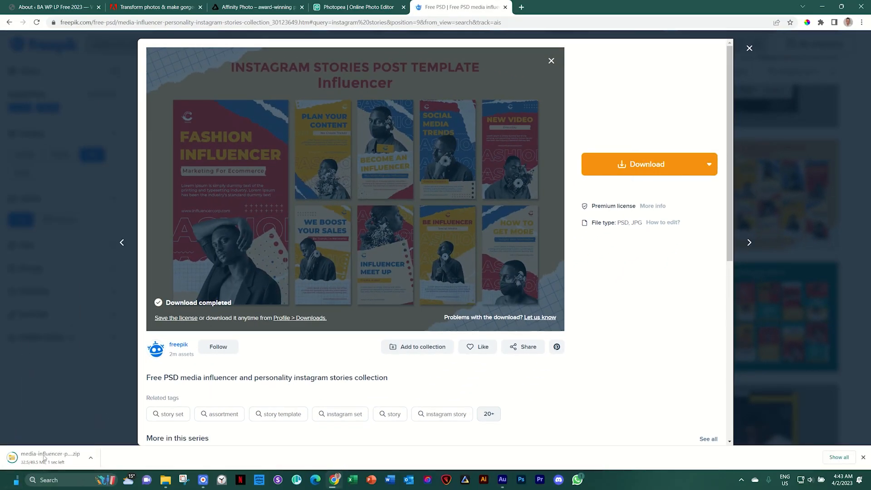
- Open the downloaded template archive, copy its Photoshop file 7634342 into the Downloads folder and display that folder
left_click(44, 459)
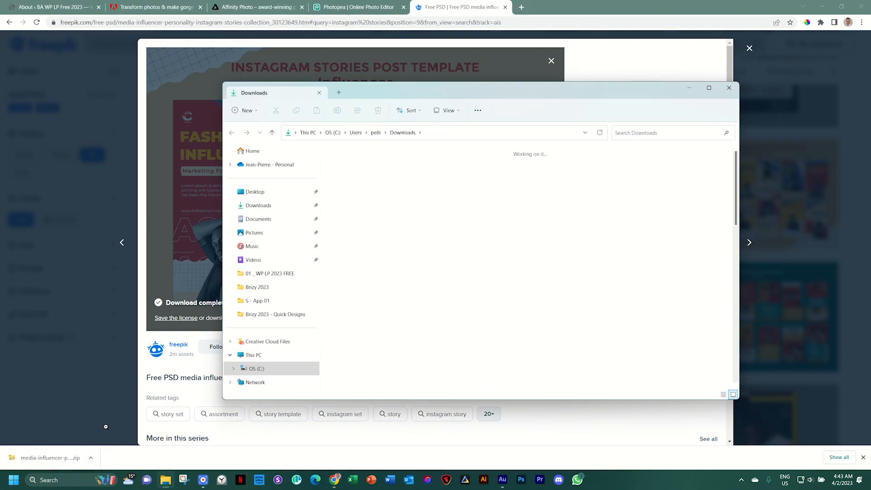
double_click(343, 178)
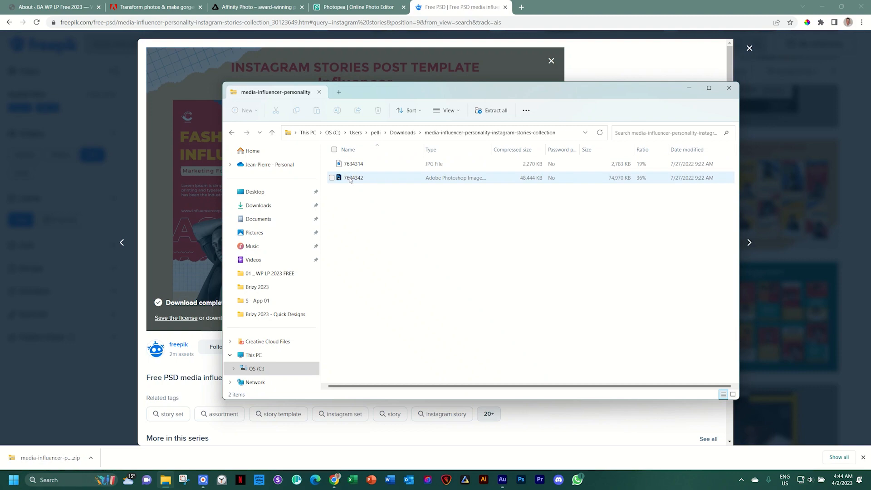
left_click_drag(351, 181, 265, 211)
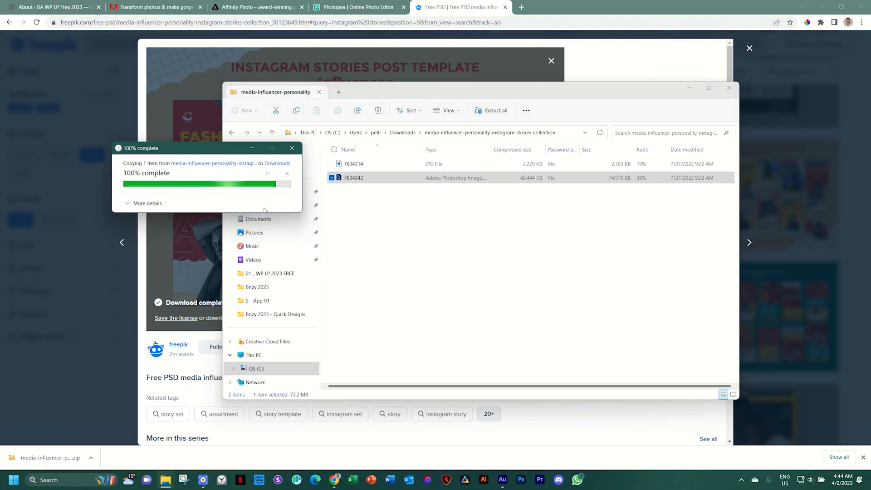
left_click(264, 208)
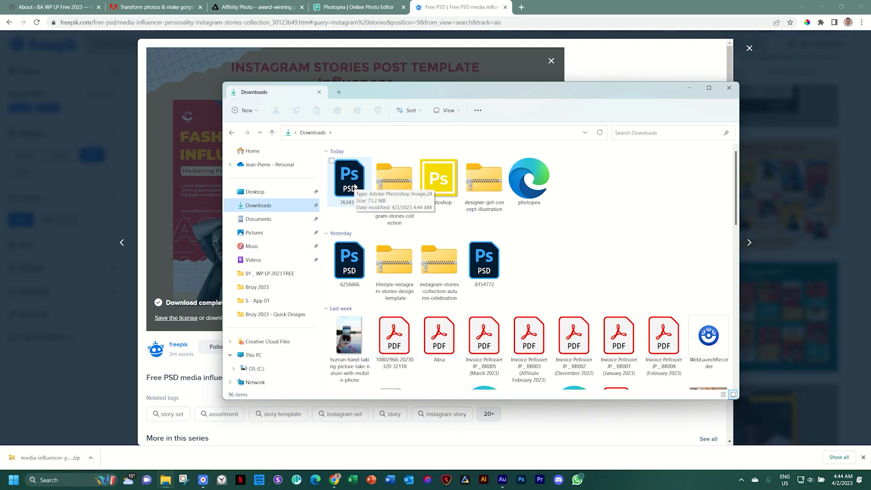
- Switch to Photopea, open 7634342.psd from the Downloads folder and dismiss the browser's download bar
left_click(362, 7)
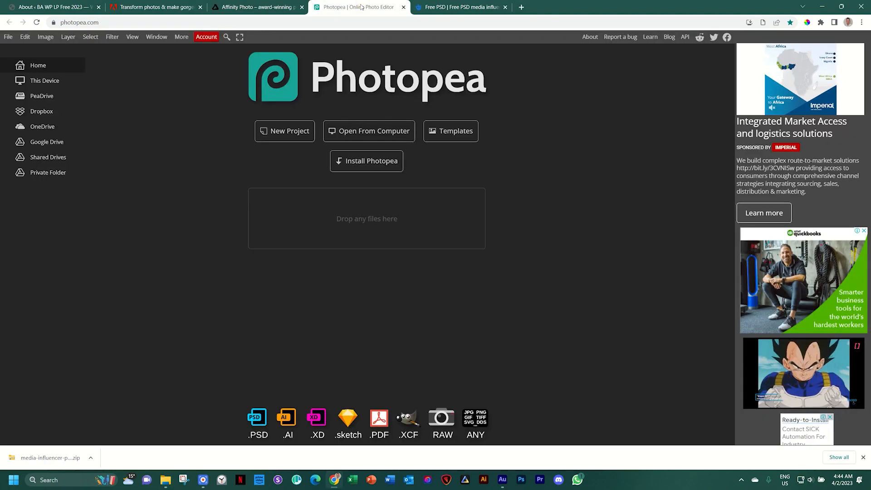
left_click(370, 130)
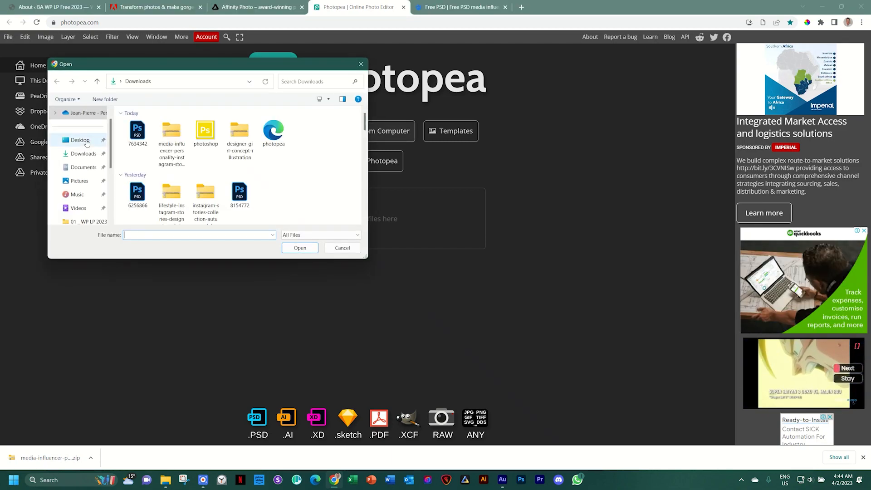
left_click(294, 251)
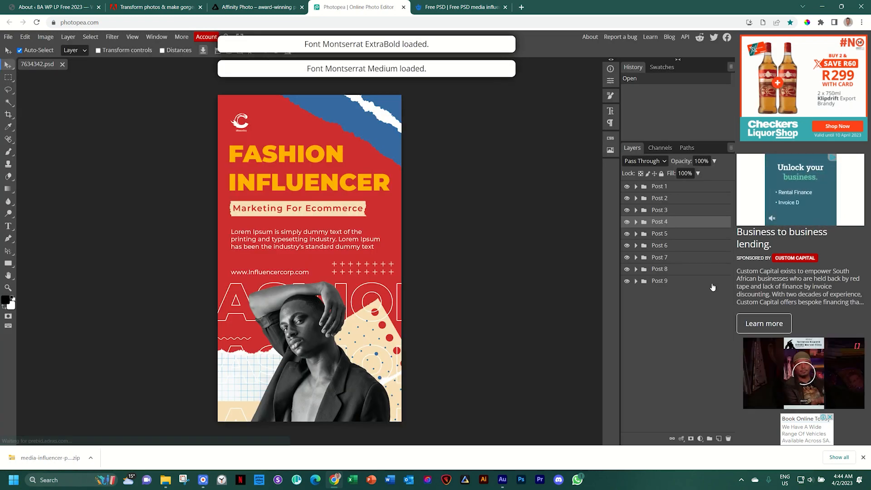
left_click(864, 458)
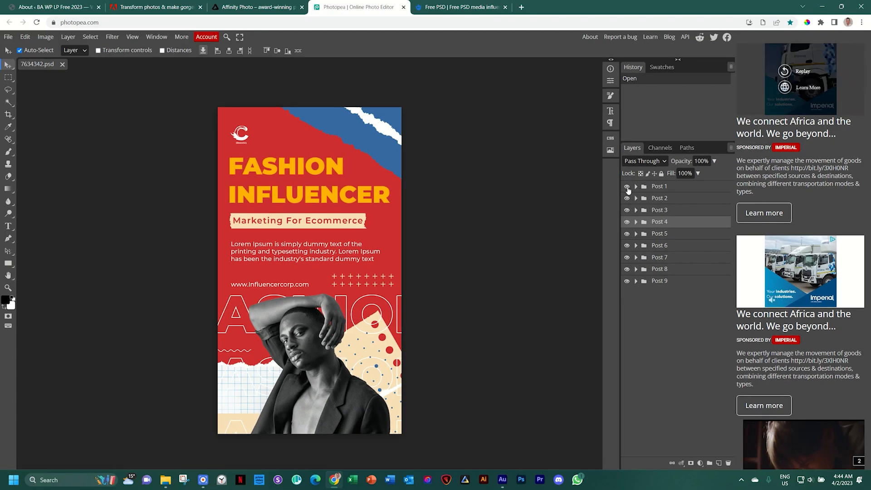
- Hide the Post 1 to Post 8 groups one by one to preview each story design, and make them all visible again
left_click(627, 188)
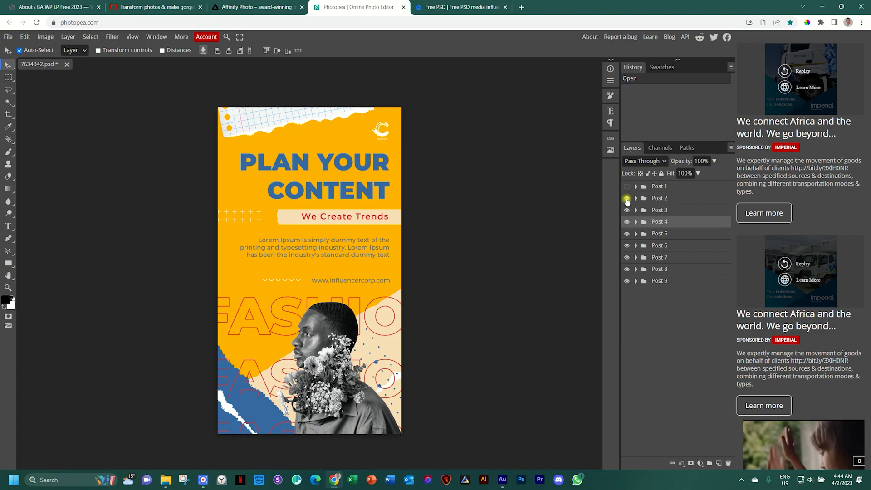
left_click(627, 199)
left_click(627, 210)
left_click(627, 222)
left_click(628, 234)
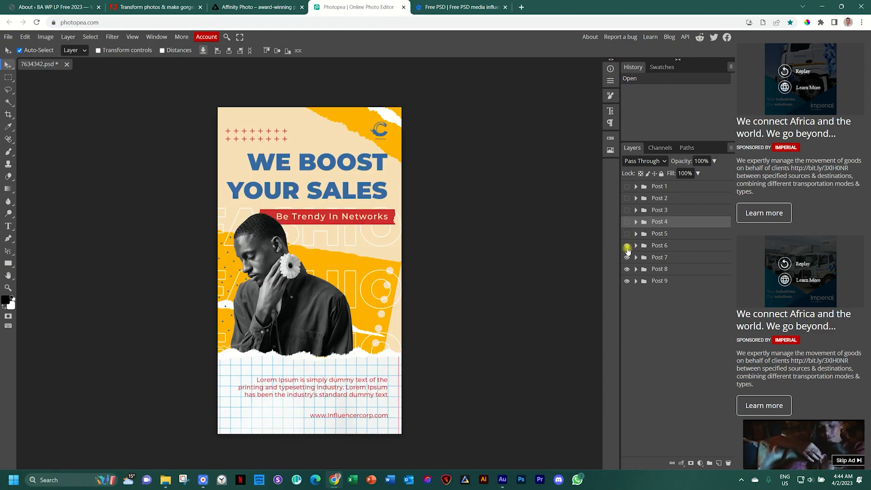
left_click(628, 246)
left_click(627, 257)
left_click(628, 269)
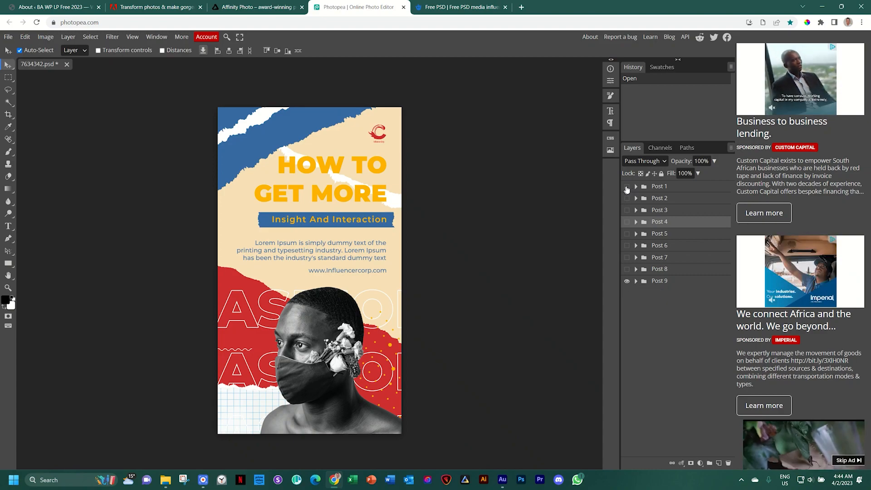
left_click_drag(628, 187, 628, 268)
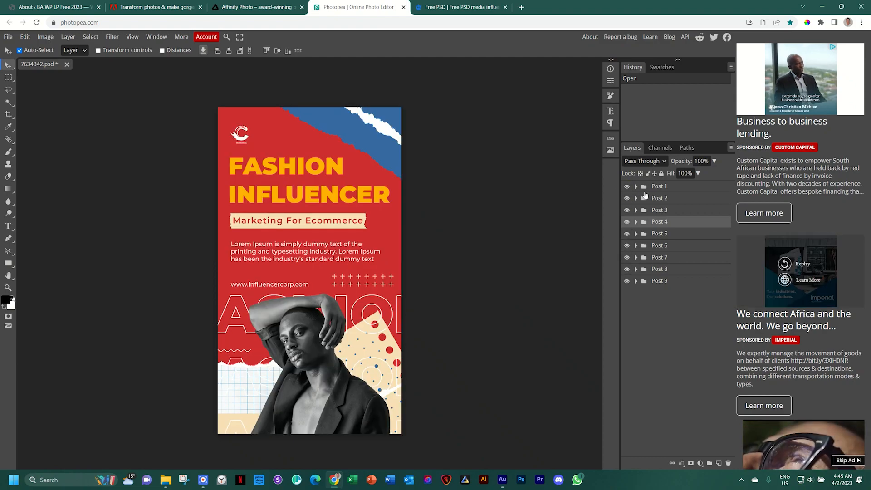
- Expand the Post 1 group and hide its Logo and Text subgroups
left_click(637, 187)
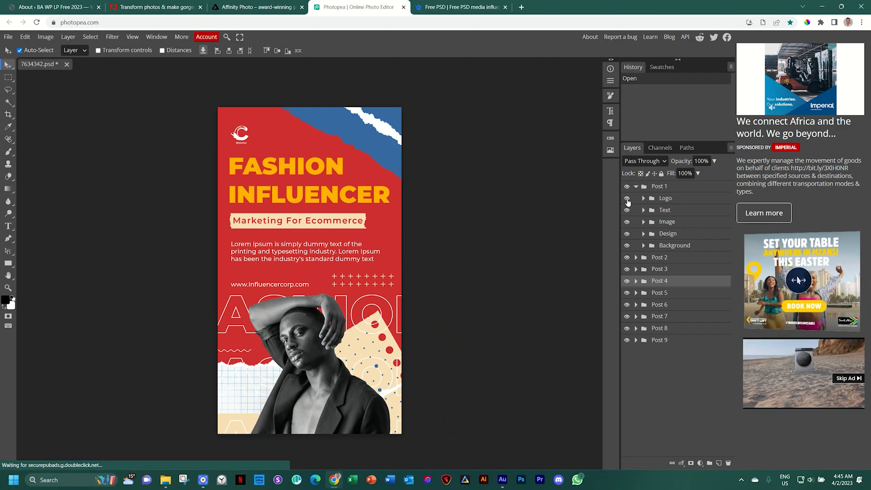
left_click(627, 200)
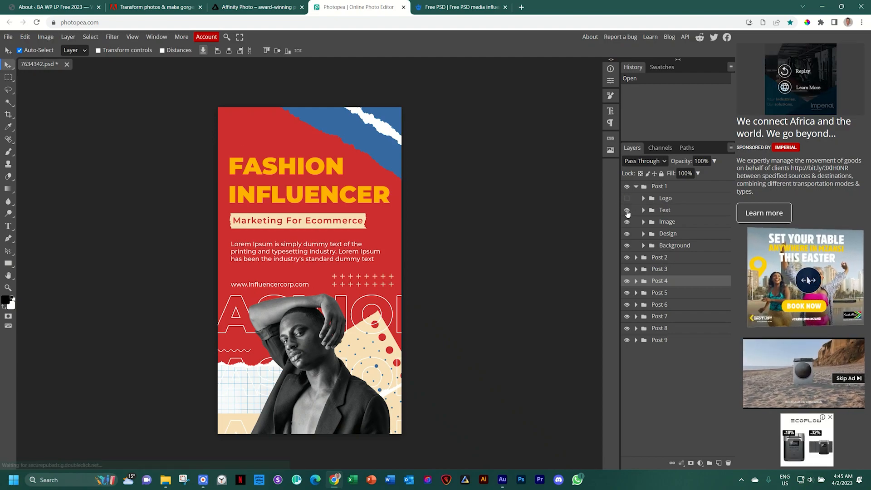
left_click(628, 211)
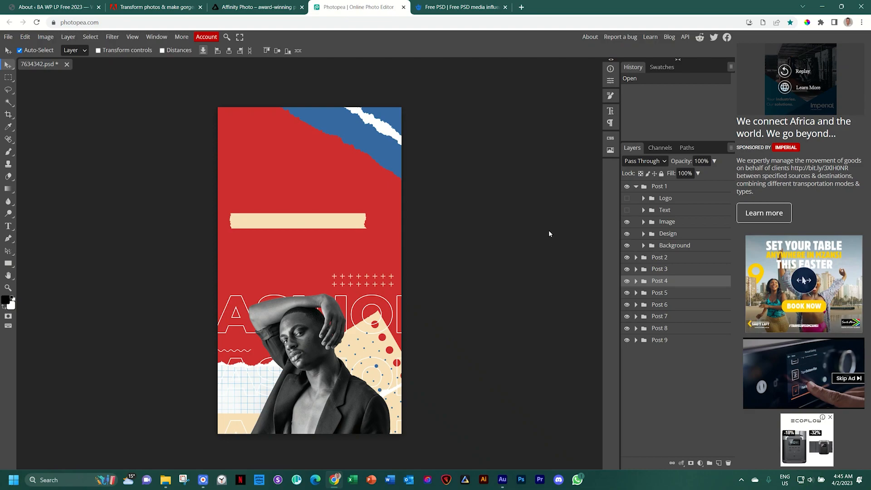
- In the Post 1 group, hide the Image subgroup and the Fashion text layer inside the Design subgroup
left_click(627, 222)
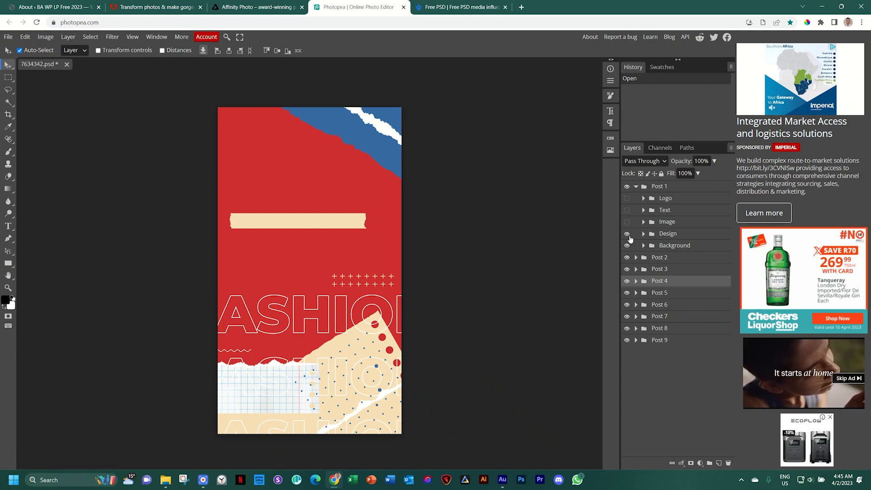
left_click(627, 234)
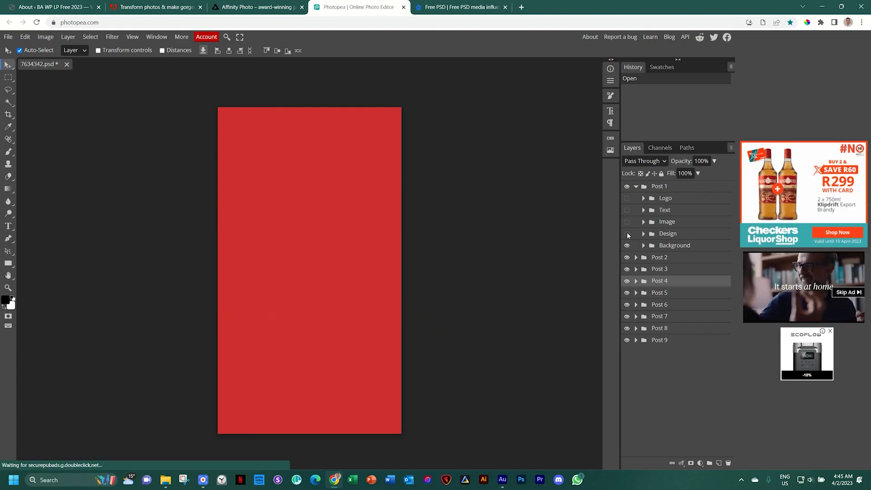
left_click(627, 233)
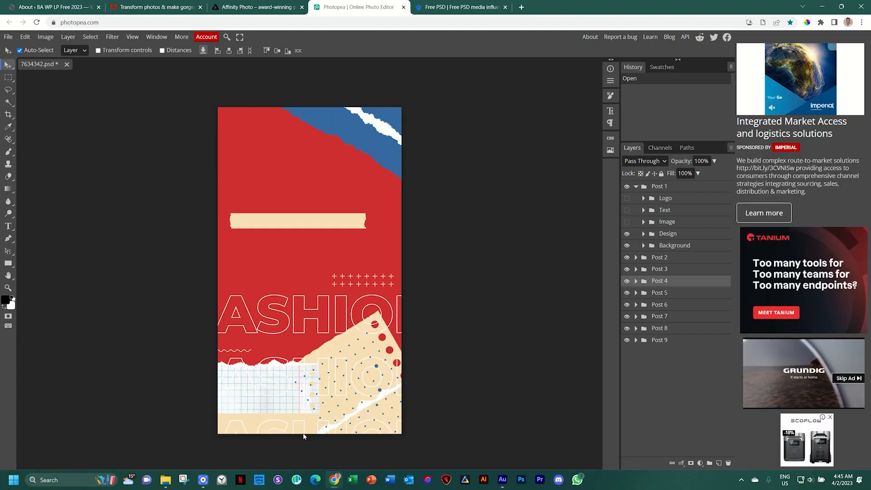
left_click(644, 234)
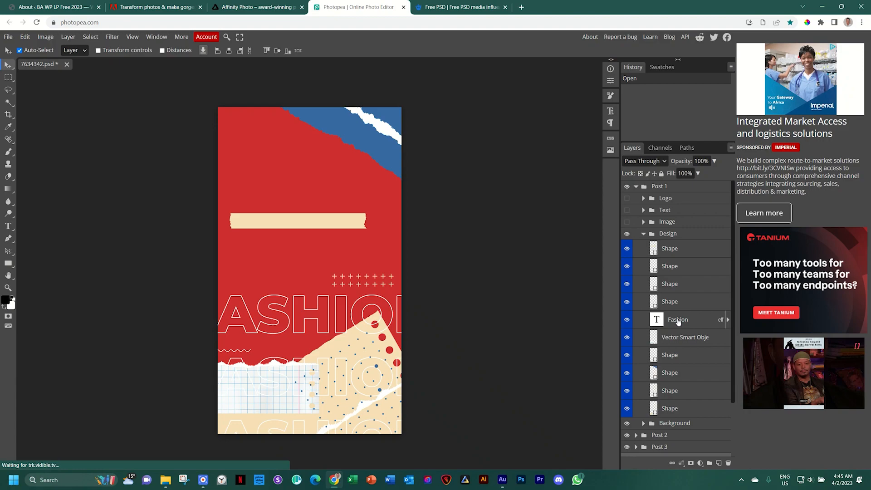
left_click(627, 320)
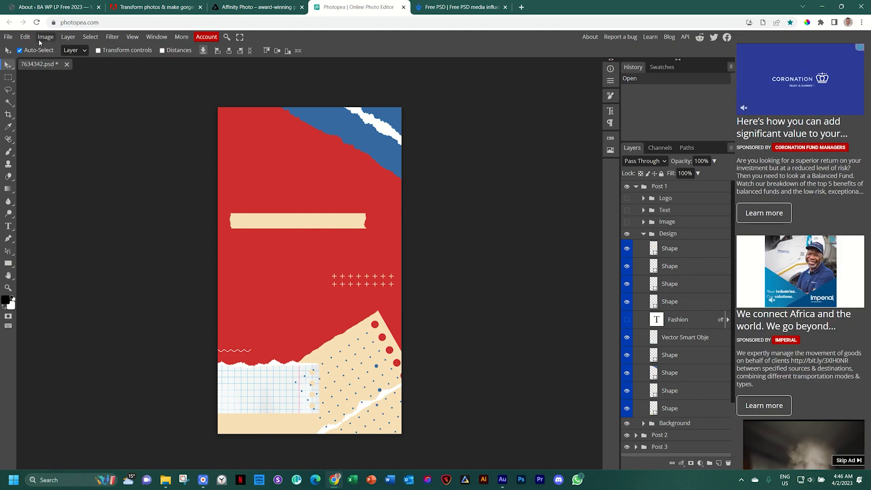
- Export the design as a JPG named Stories BG 01 with a width of 600 px
left_click(9, 38)
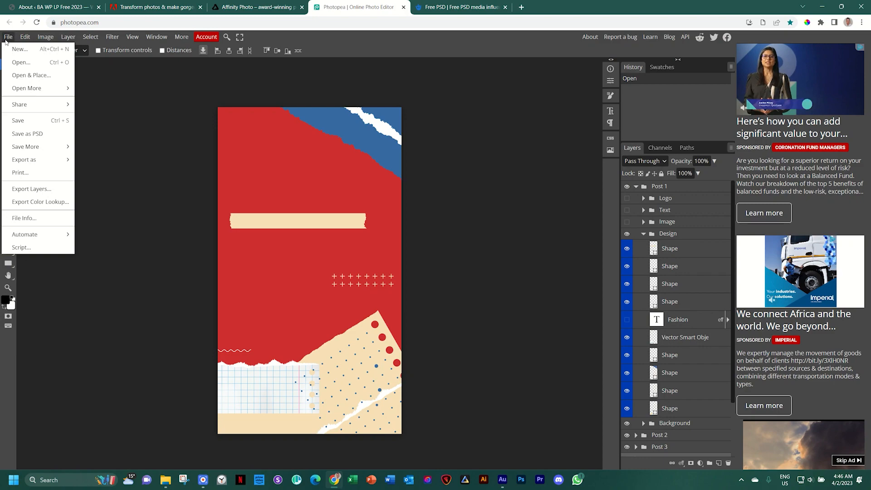
mouse_move(27, 160)
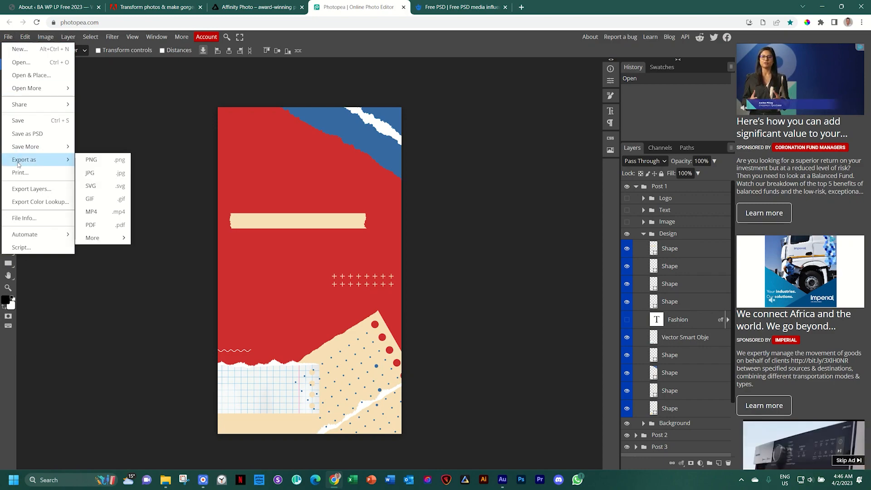
left_click(105, 173)
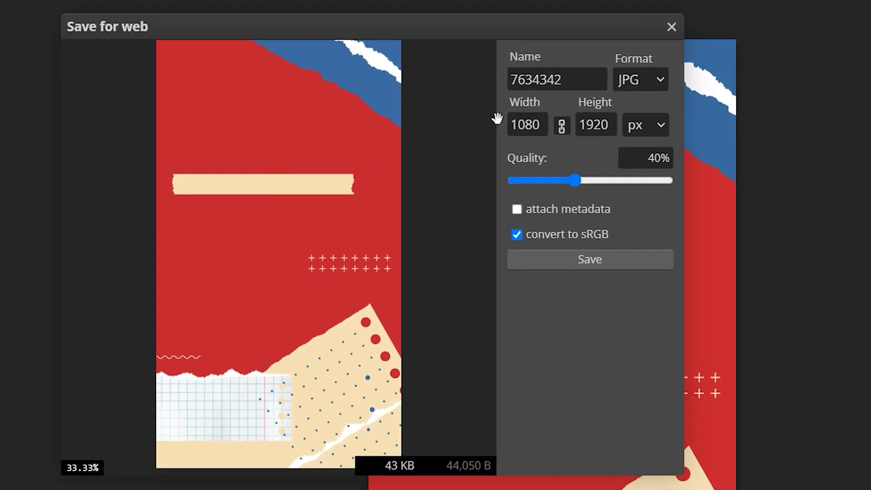
left_click_drag(586, 82, 502, 85)
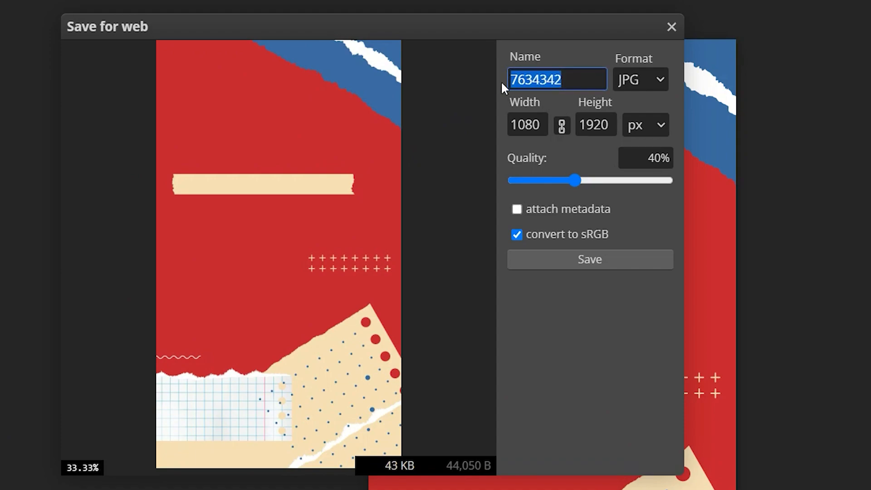
type("Stories 01")
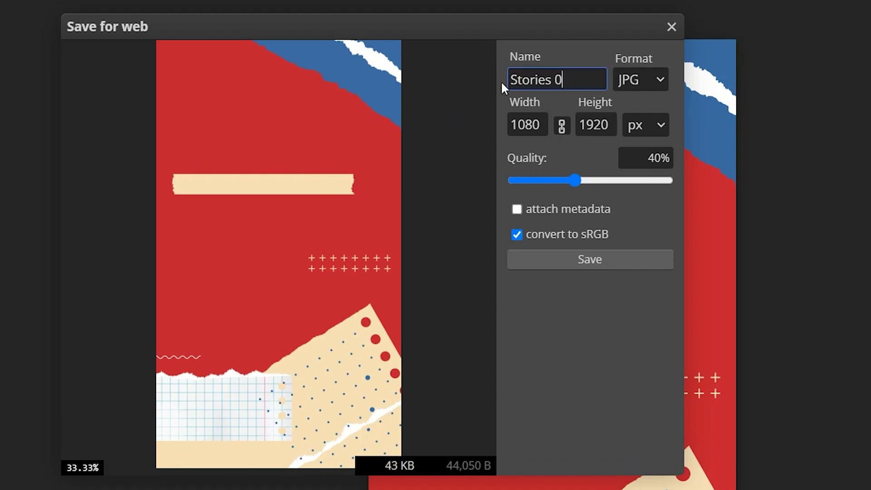
key("BackSpace")
key("BackSpace")
type("BG 01")
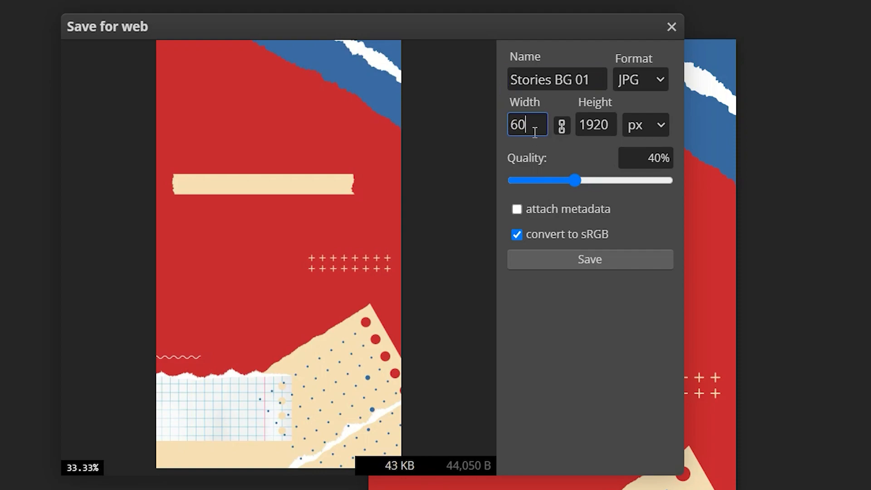
key("Tab")
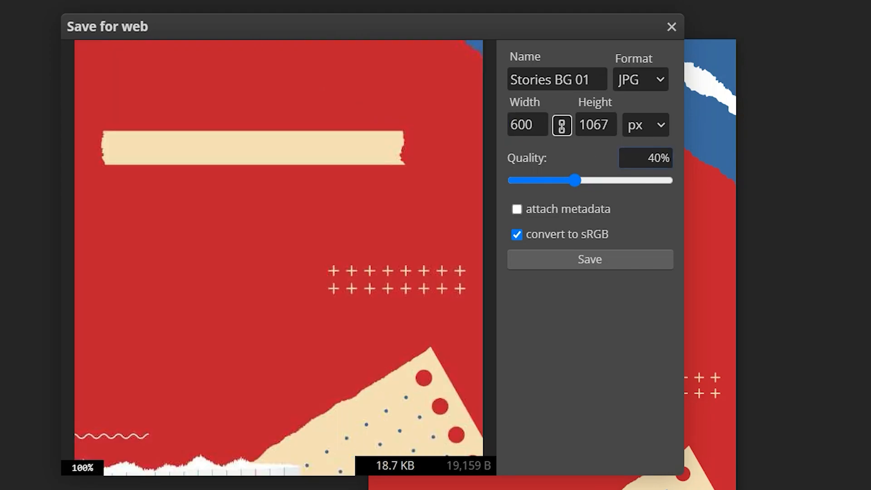
left_click(590, 265)
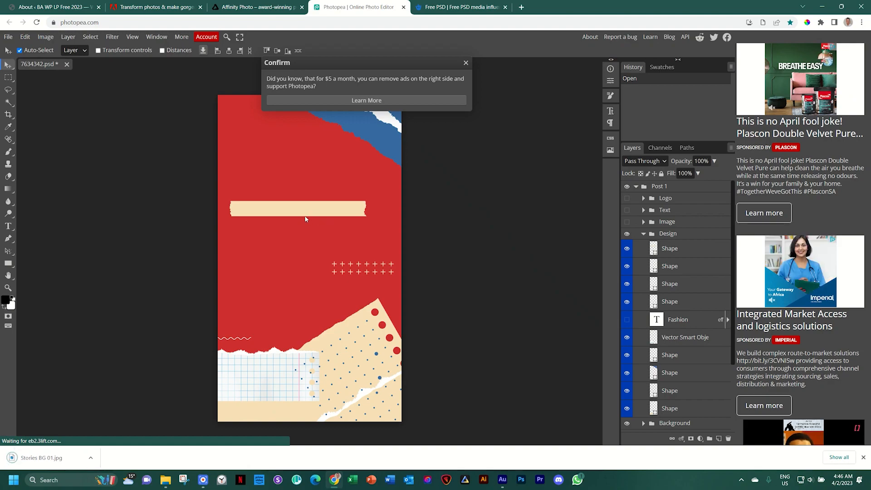
- Show the exported Stories BG 01 image in its folder, view it in the image viewer and close the viewer
left_click(91, 458)
left_click(105, 428)
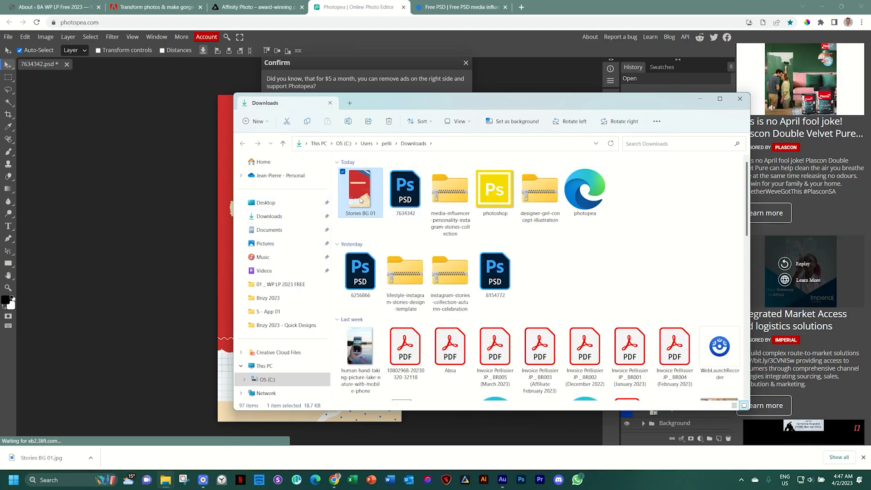
double_click(361, 200)
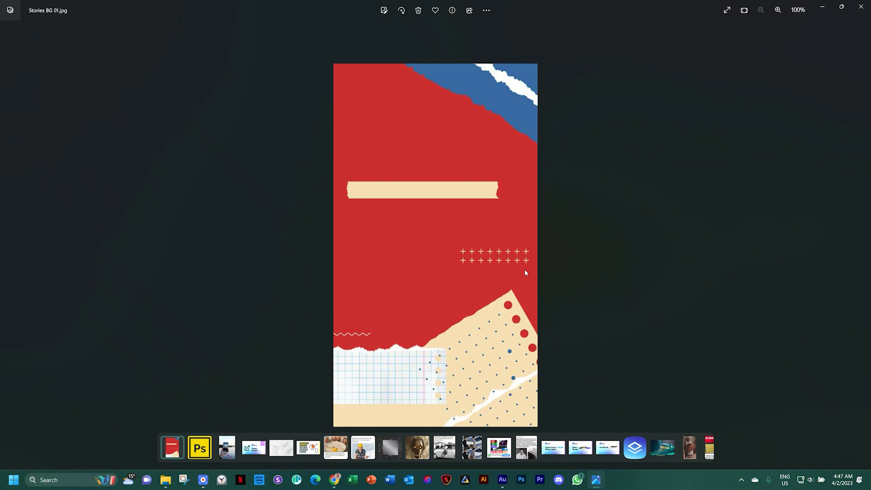
left_click(858, 13)
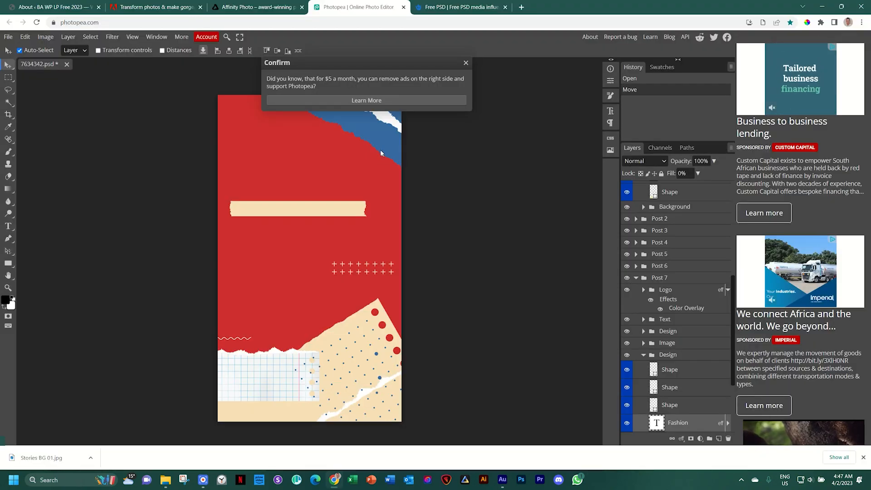
- Switch to the WordPress admin, list the Brizy stories and open story 001 in the Brizy editor
left_click(62, 5)
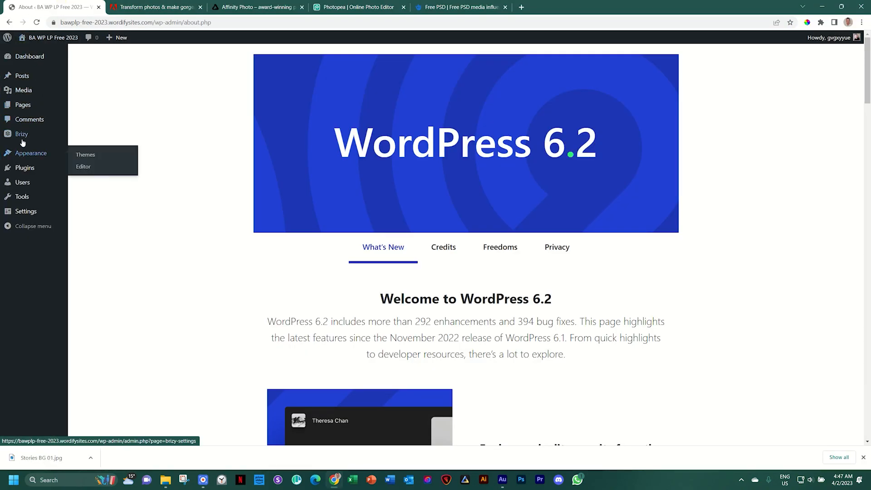
mouse_move(21, 139)
left_click(83, 150)
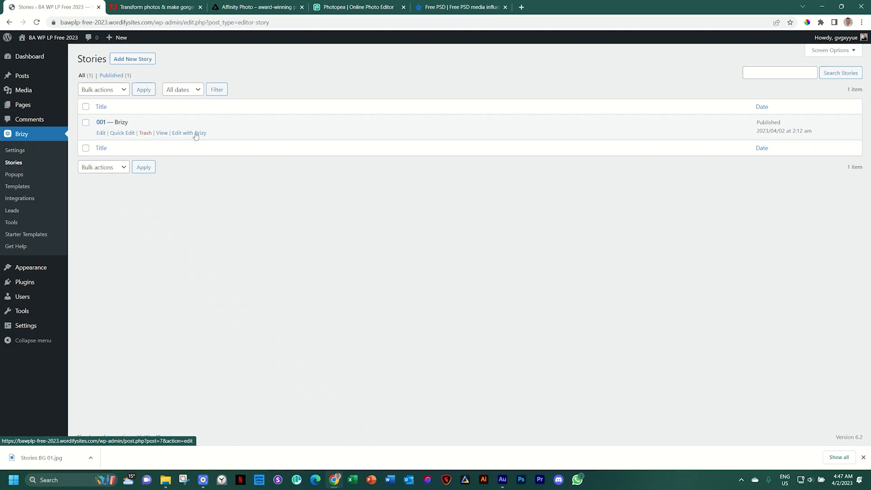
left_click(189, 133)
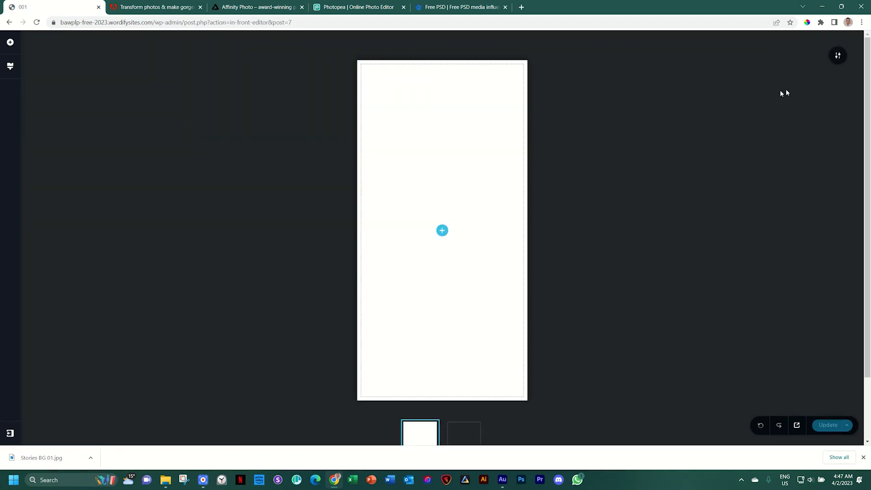
- Upload Stories BG 01 from the Downloads folder and set it as the story page's background image
left_click(840, 56)
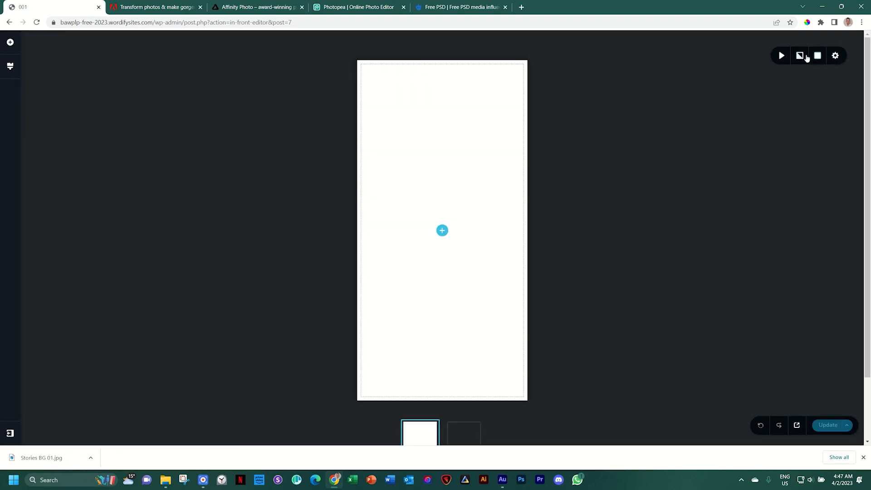
left_click(801, 56)
left_click(822, 132)
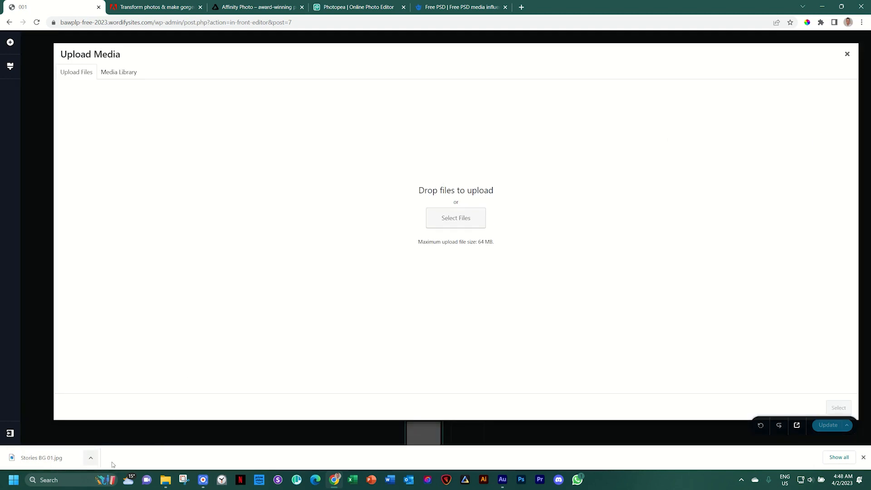
left_click(166, 481)
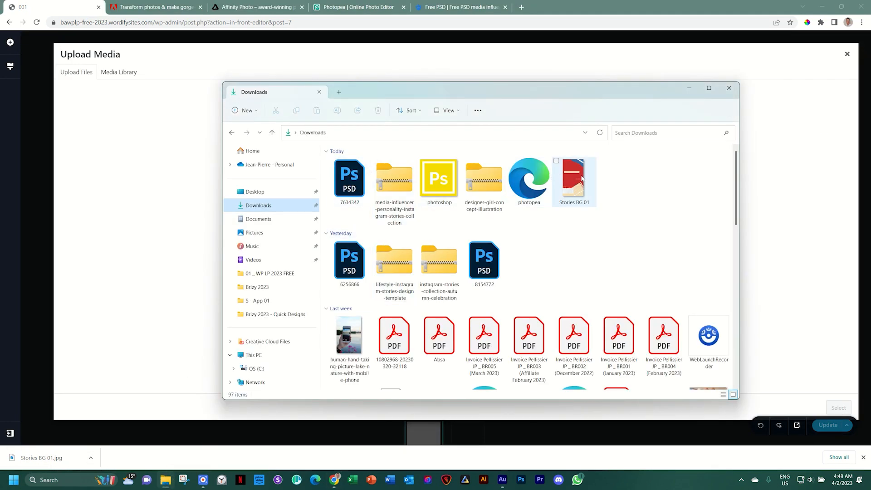
left_click_drag(582, 178, 138, 193)
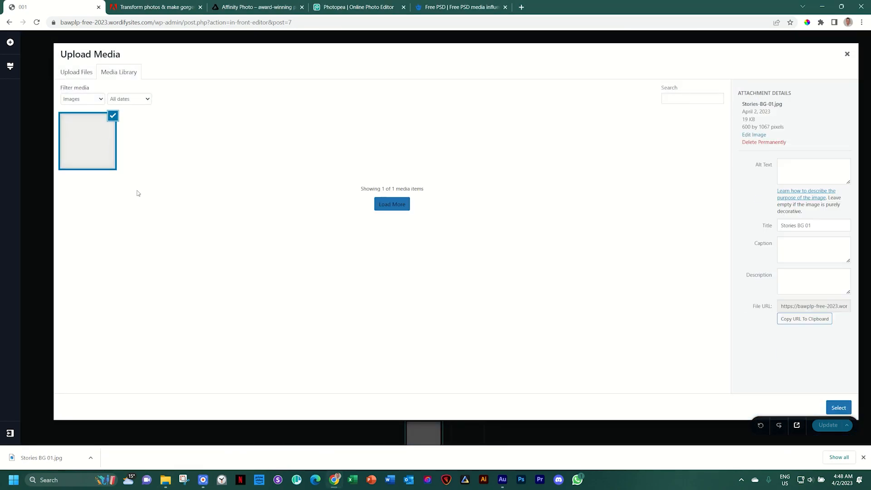
left_click(838, 408)
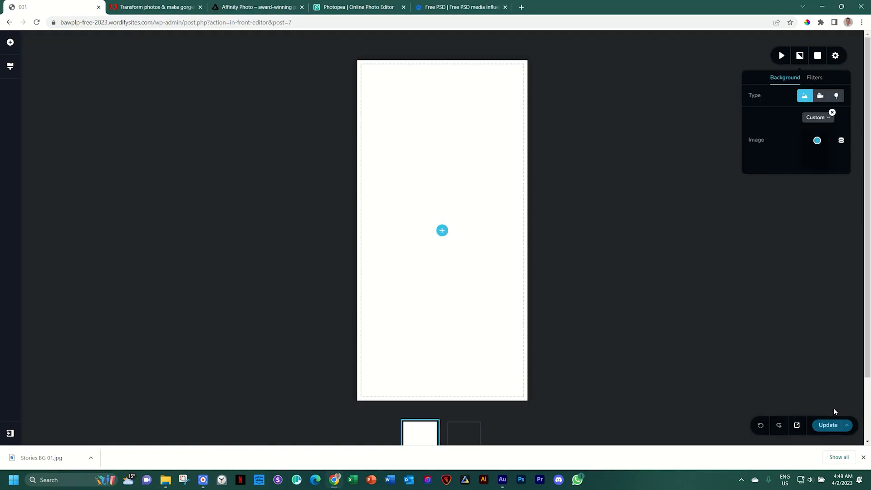
- Set the story page's background overlay to None
left_click(818, 55)
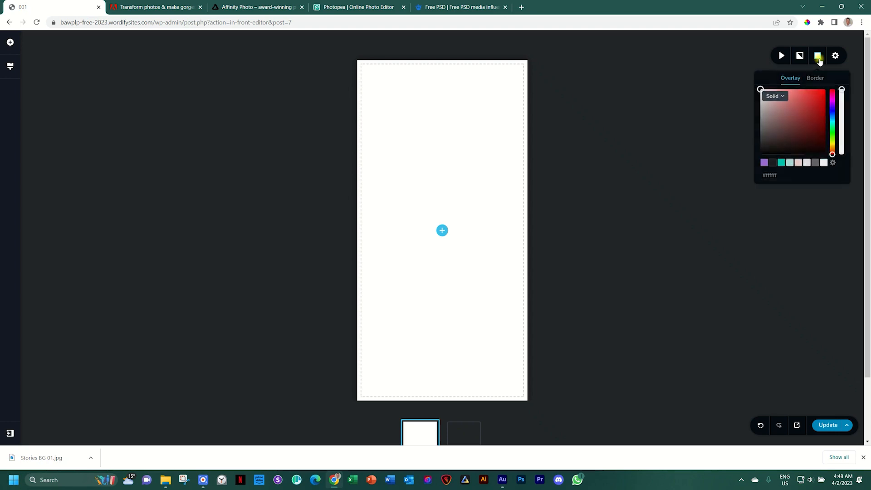
left_click(781, 96)
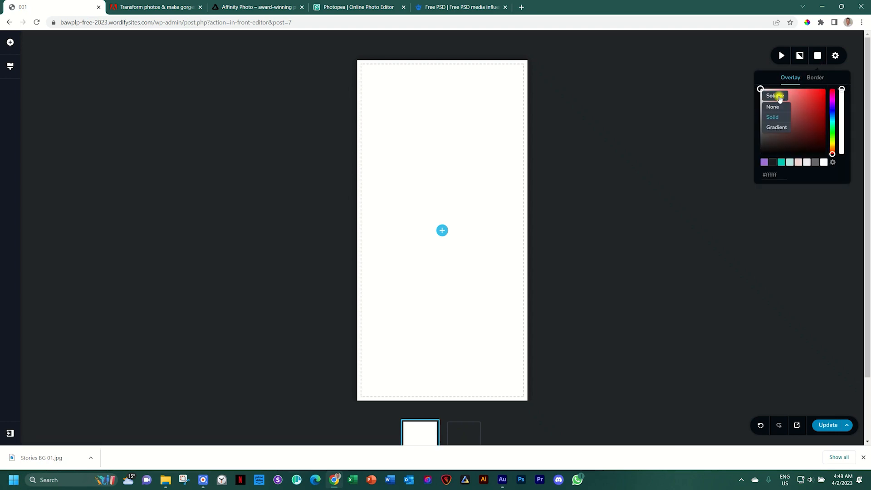
left_click(780, 107)
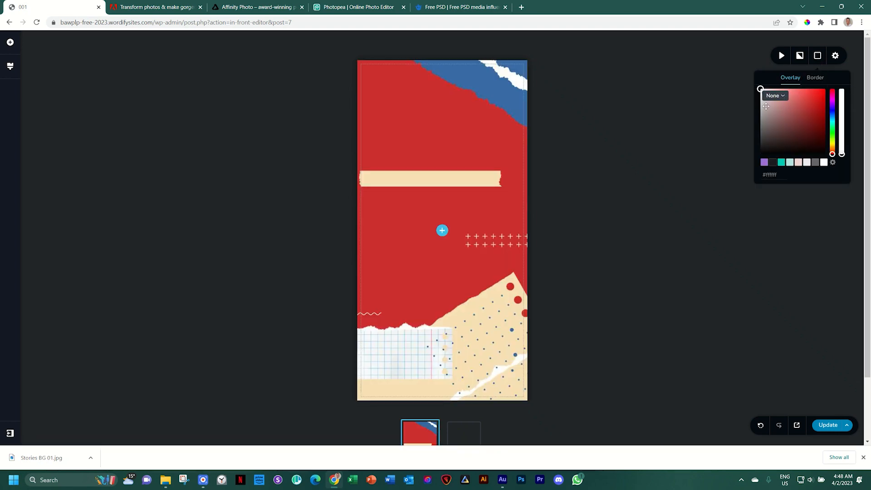
left_click(598, 167)
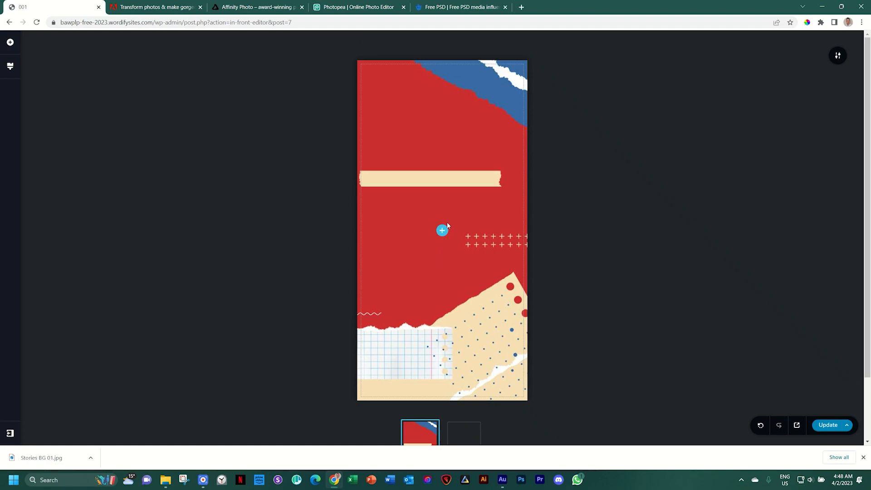
- Add a text element near the top of the story page and replace its placeholder text with "Hello"
left_click(10, 42)
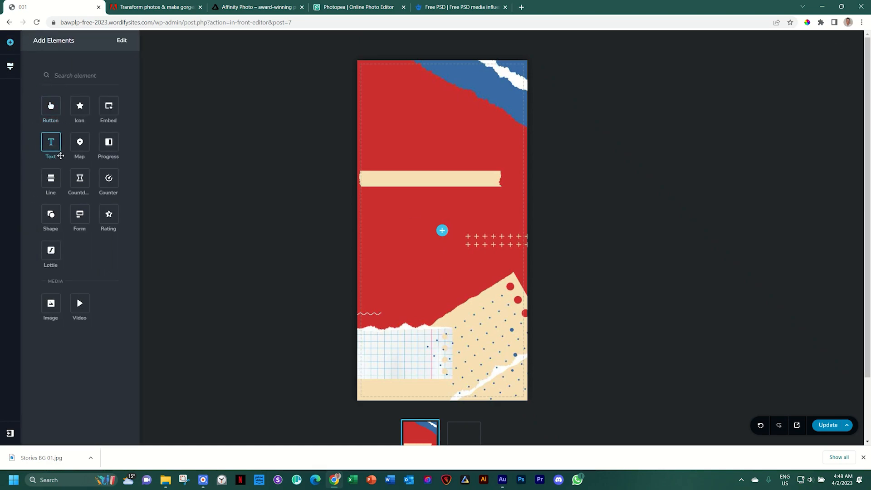
left_click_drag(50, 141, 415, 111)
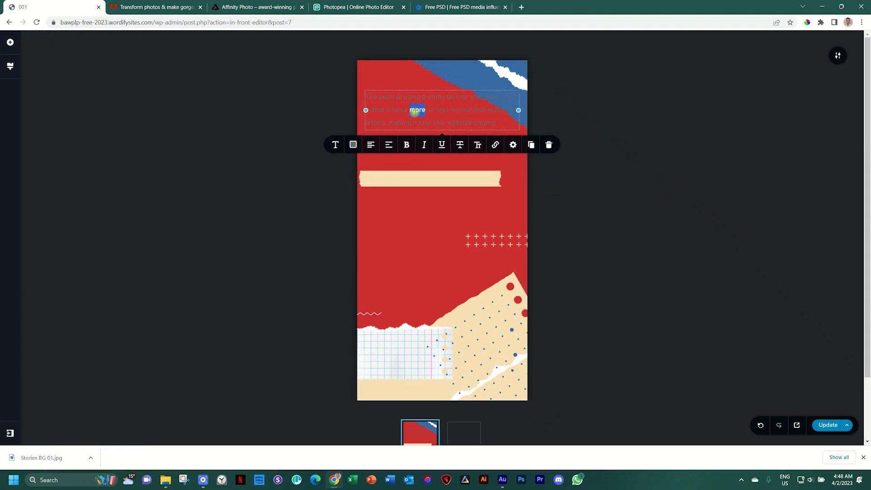
triple_click(415, 111)
key("BackSpace")
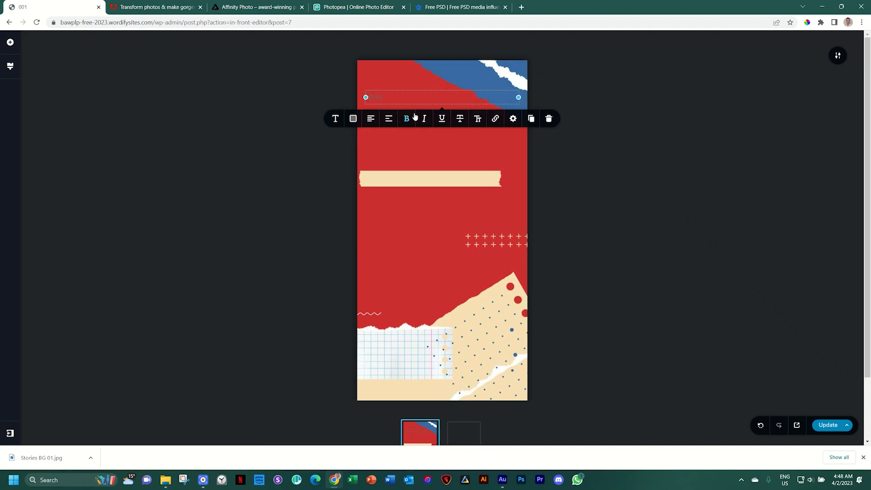
- Colour the "Hello" text white, apply the Heading 1 typography and increase its size to 62
key("ctrl+a")
left_click(353, 118)
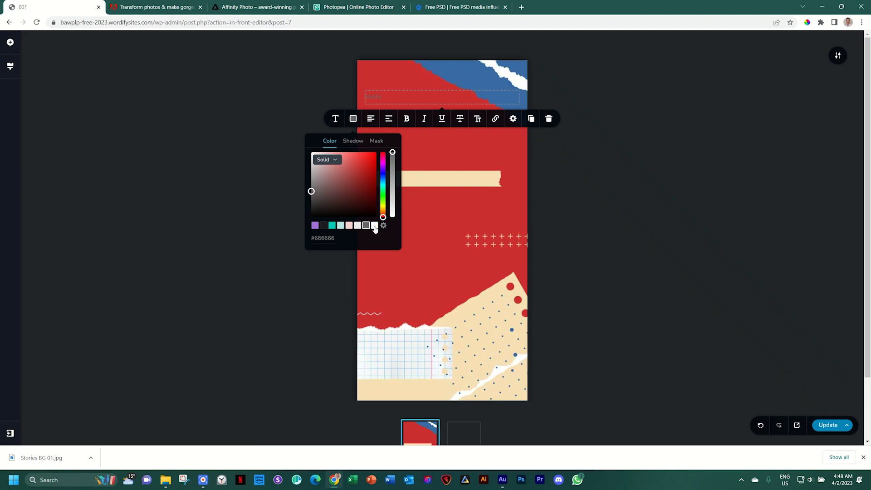
left_click(375, 226)
left_click(336, 118)
left_click(384, 159)
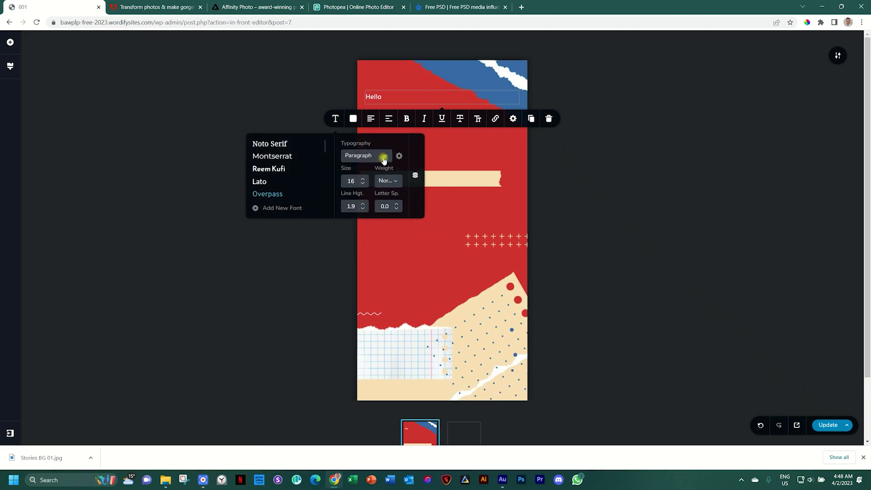
left_click(366, 221)
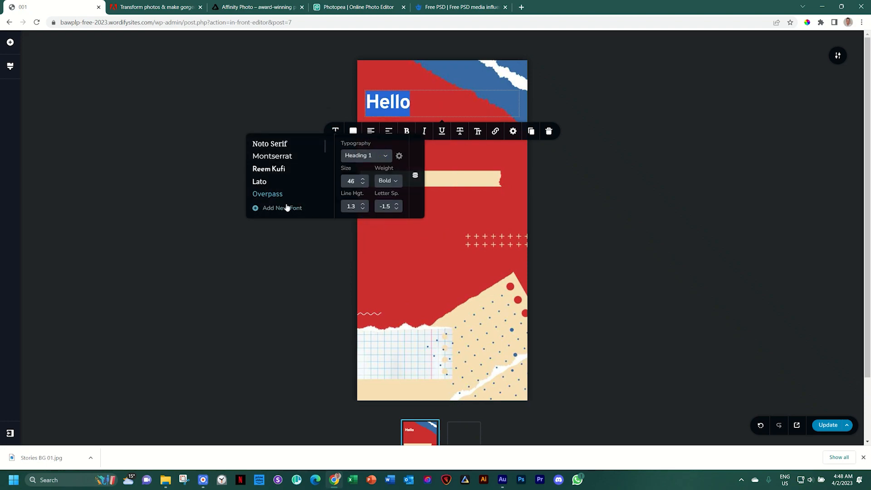
left_click(363, 180)
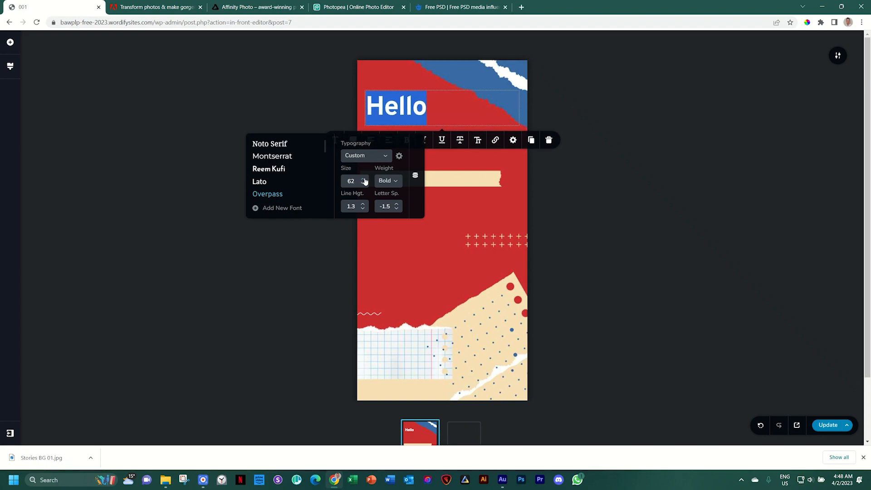
- Restyle the "Hello" heading in Reem Kufi at size 99 and extend its text to "Hello!!!"
left_click(364, 181)
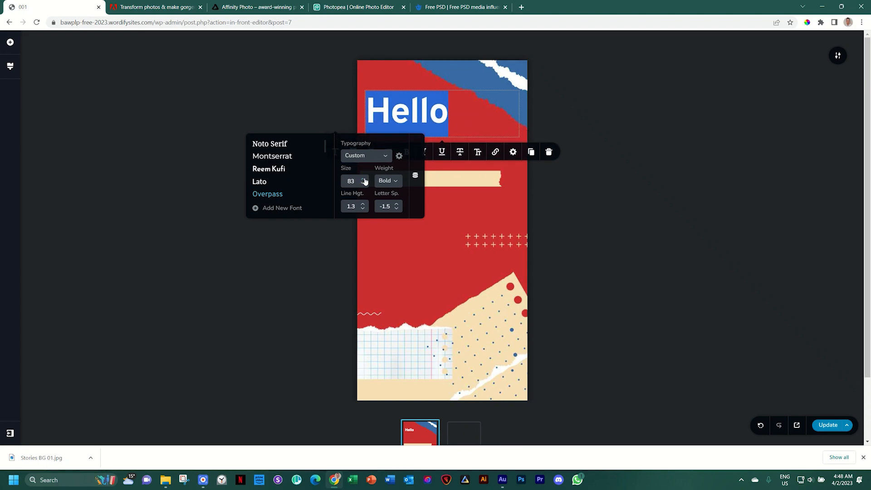
left_click(280, 170)
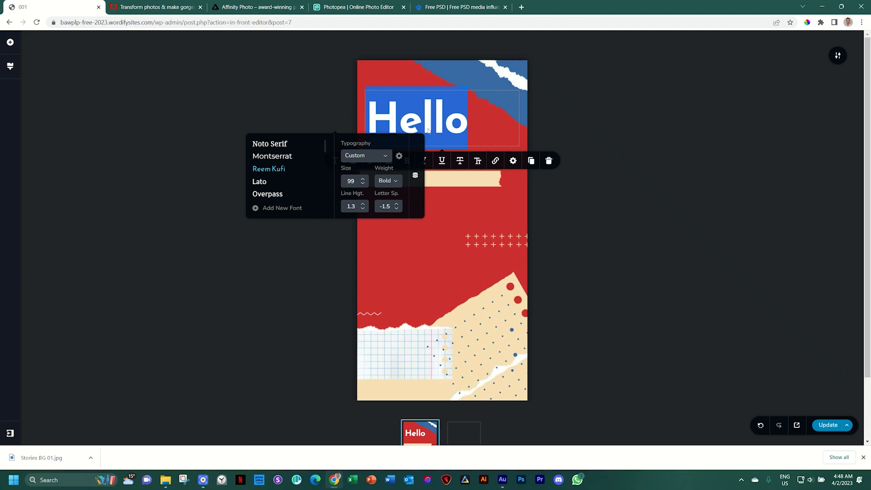
left_click(472, 124)
type("!!!")
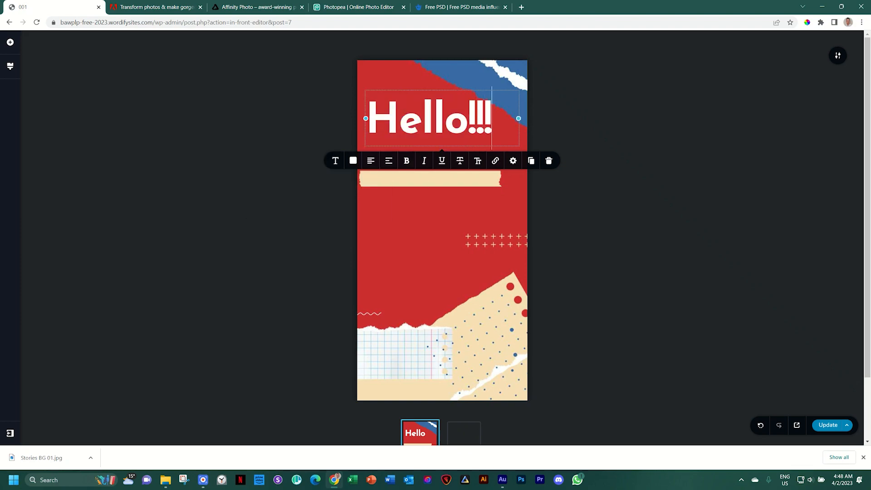
left_click(429, 321)
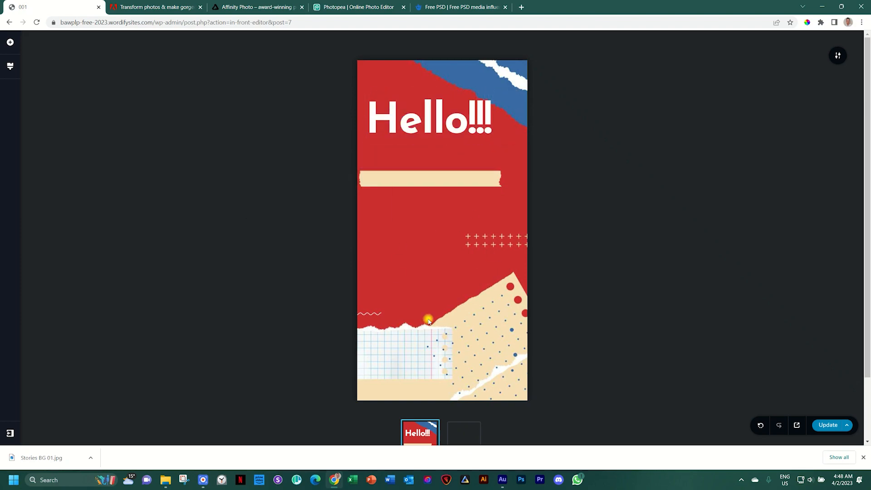
- Add a text element below the beige strip and narrow it to about half the page width
left_click(10, 42)
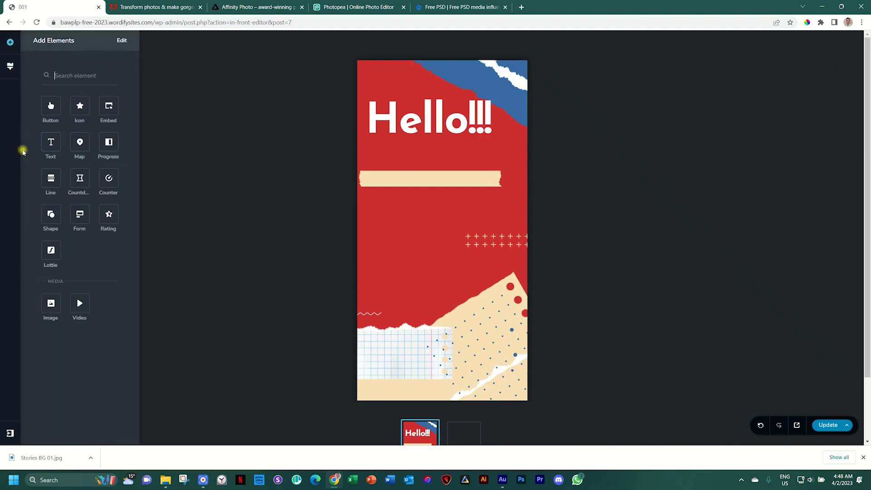
left_click_drag(41, 141, 407, 219)
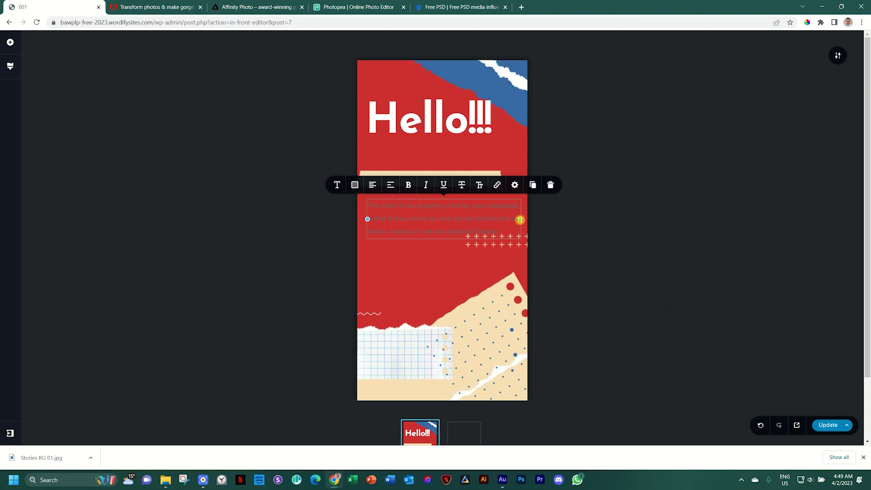
left_click_drag(520, 220, 451, 220)
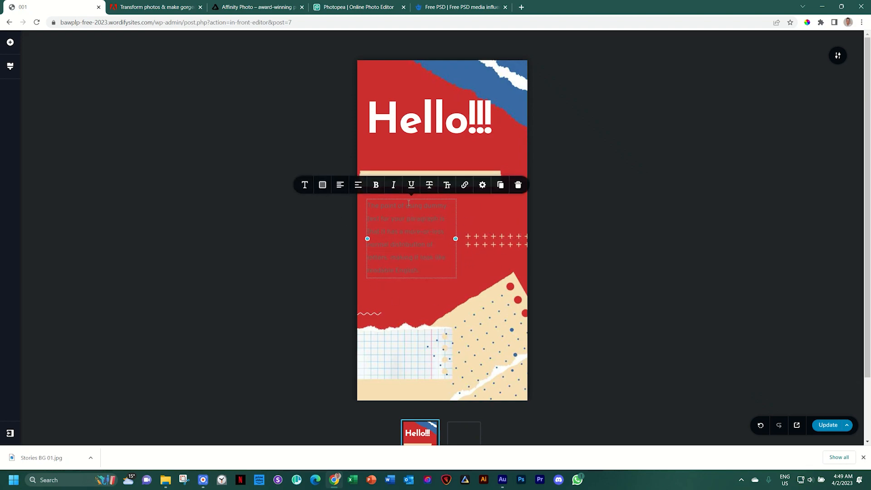
- Colour the placeholder paragraph below the beige strip white
left_click(322, 185)
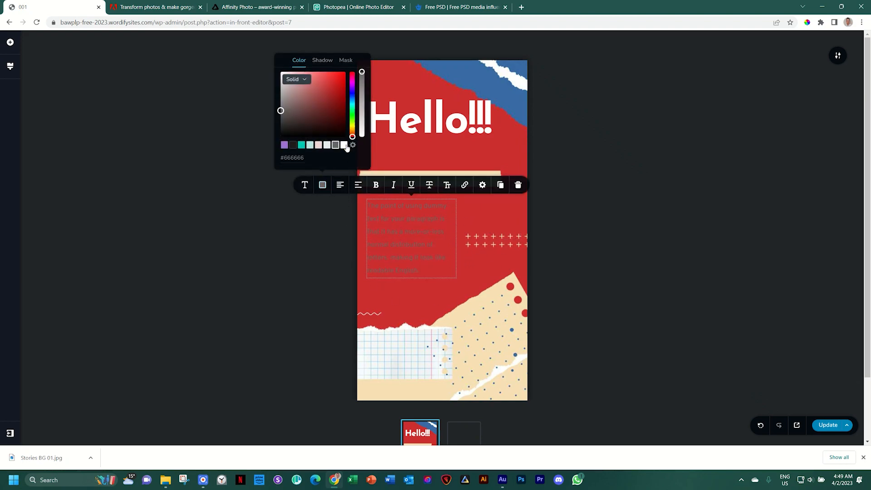
left_click(345, 146)
left_click(493, 293)
left_click(404, 233)
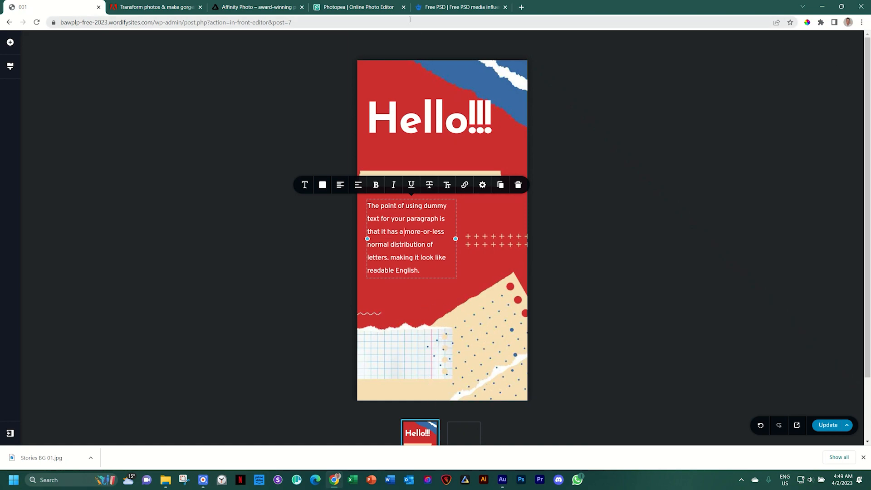
- Switch to Freepik, close the open template preview and examine the Fashion Instagram stories template and other free PSD results
left_click(359, 6)
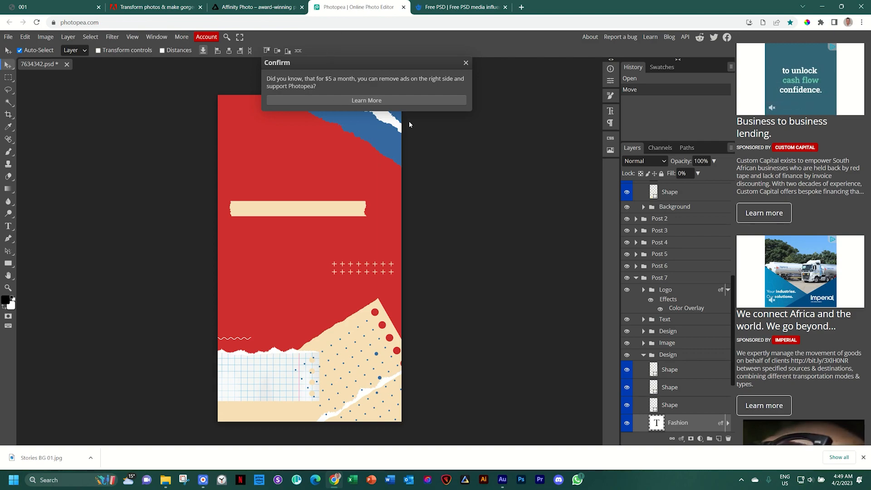
left_click(464, 7)
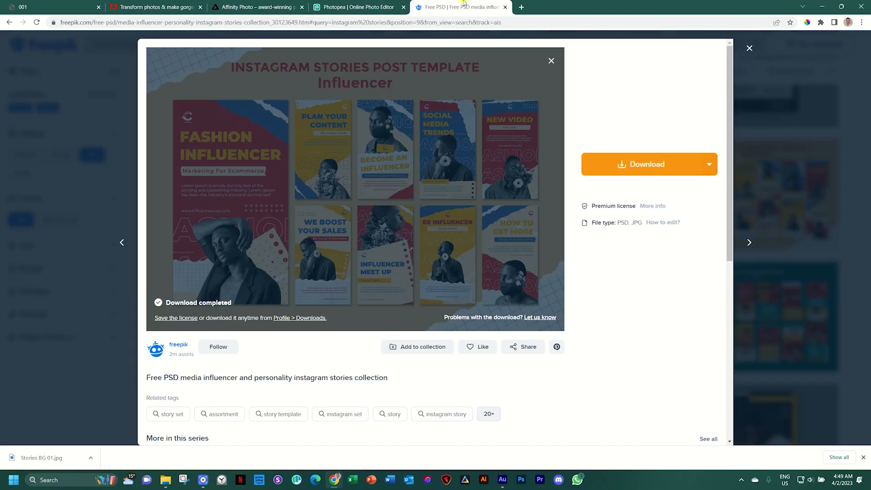
left_click(748, 49)
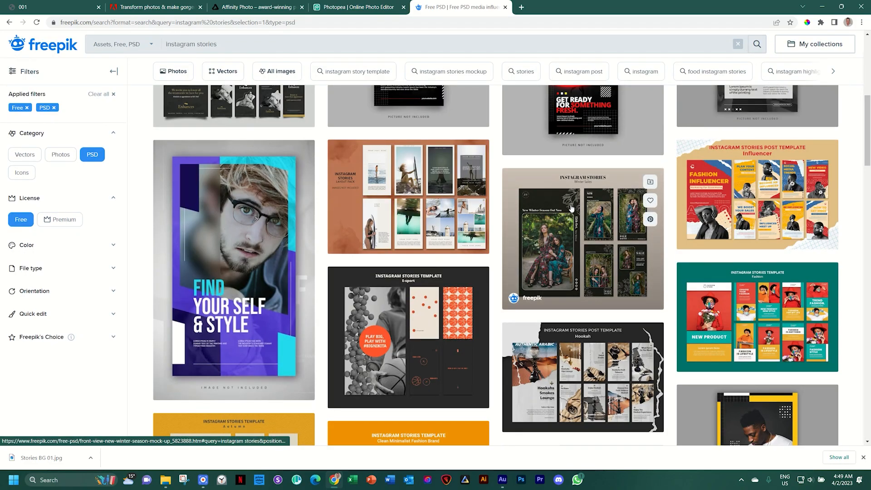
left_click(764, 323)
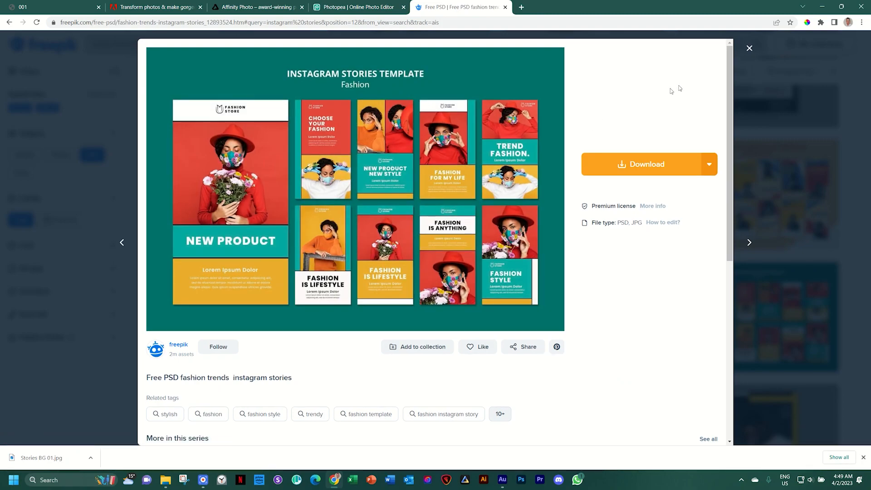
left_click(748, 49)
scroll(619, 261, "up", 3)
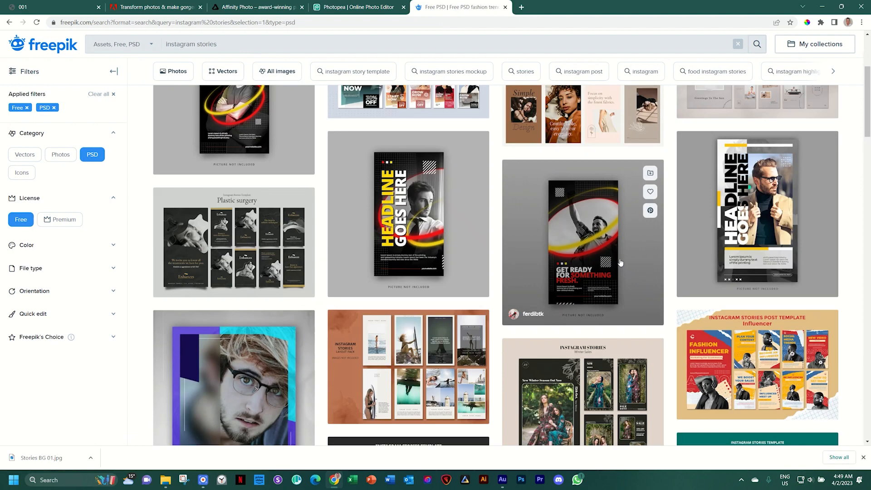
scroll(618, 262, "down", 3)
scroll(612, 254, "up", 2)
- Search Freepik for "hero image" in place of the Instagram stories query, and switch back to Photopea
left_click_drag(241, 43, 168, 44)
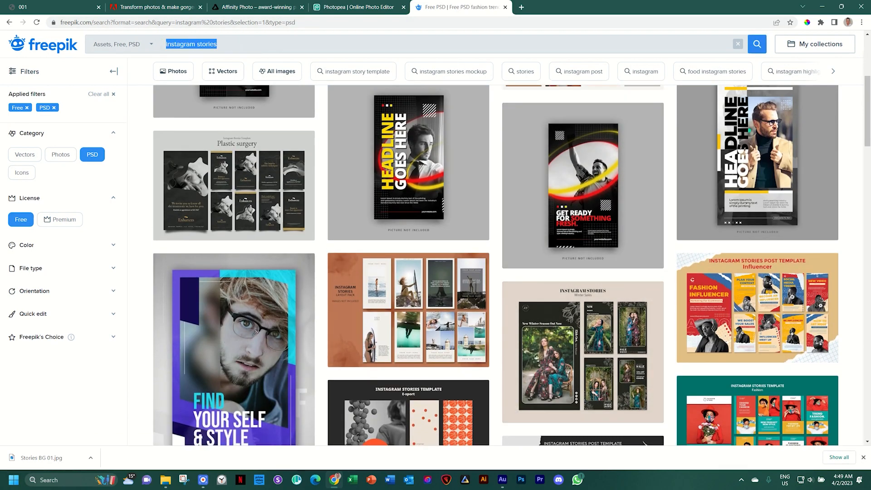
type("Th")
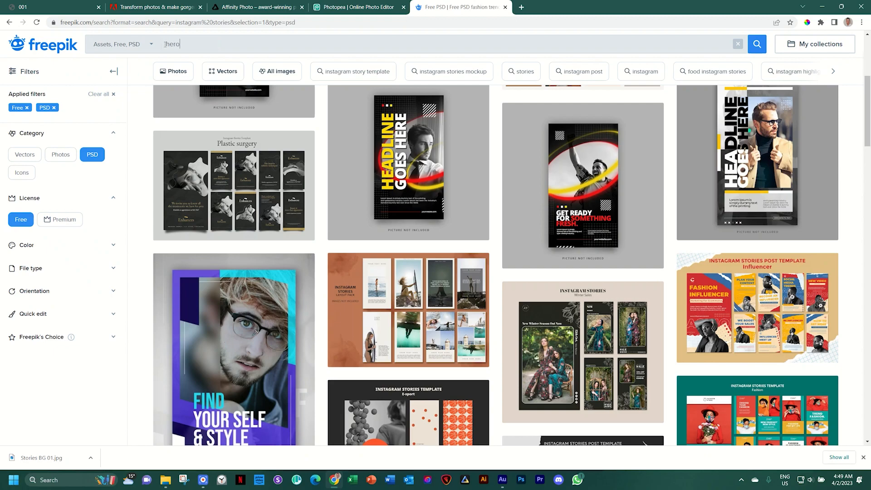
key("Return")
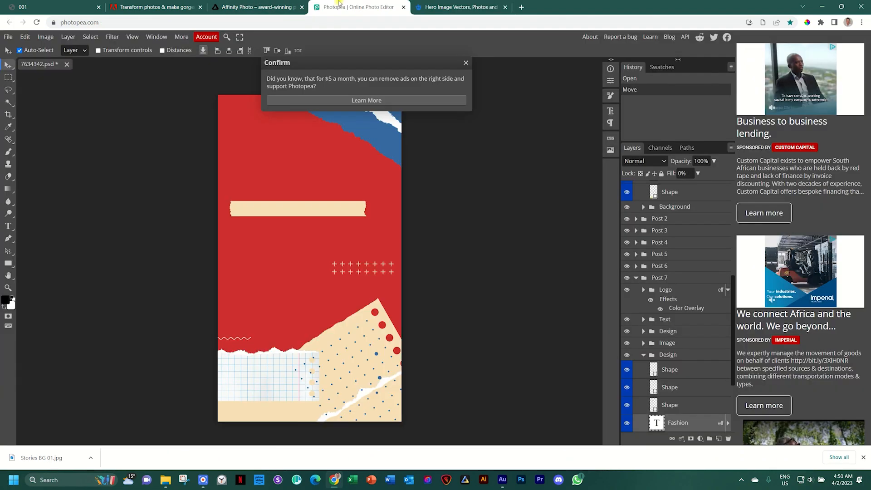
left_click(358, 7)
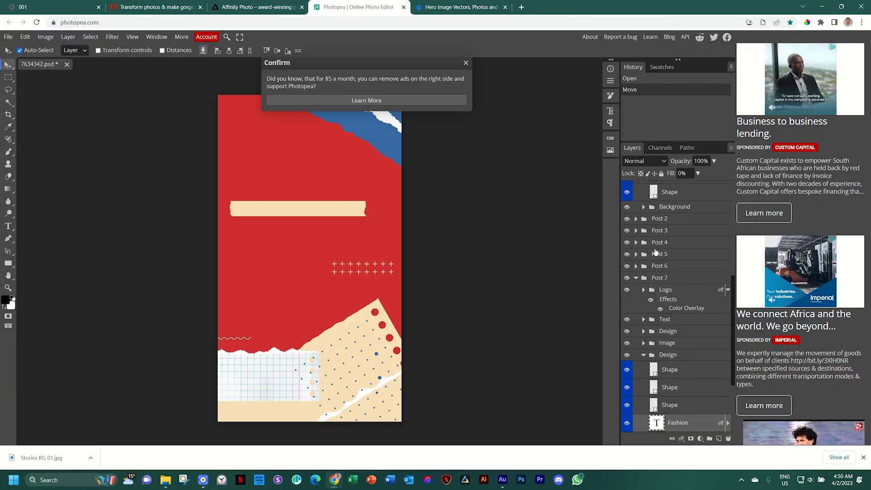